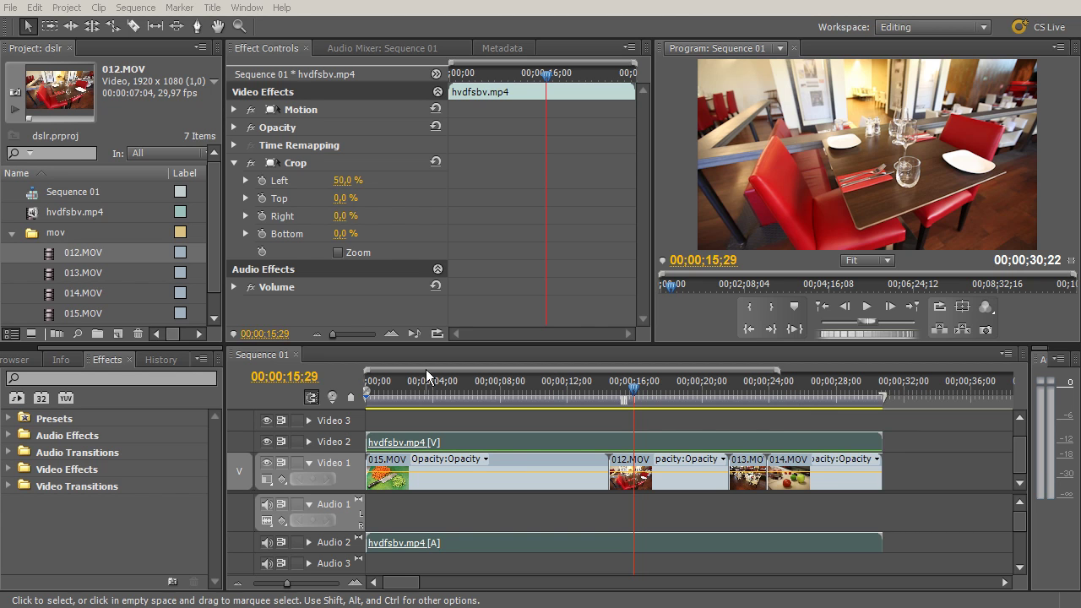
# Check the frame rate, image size and data rate in the properties of 012.MOV
pyautogui.click(48, 281)
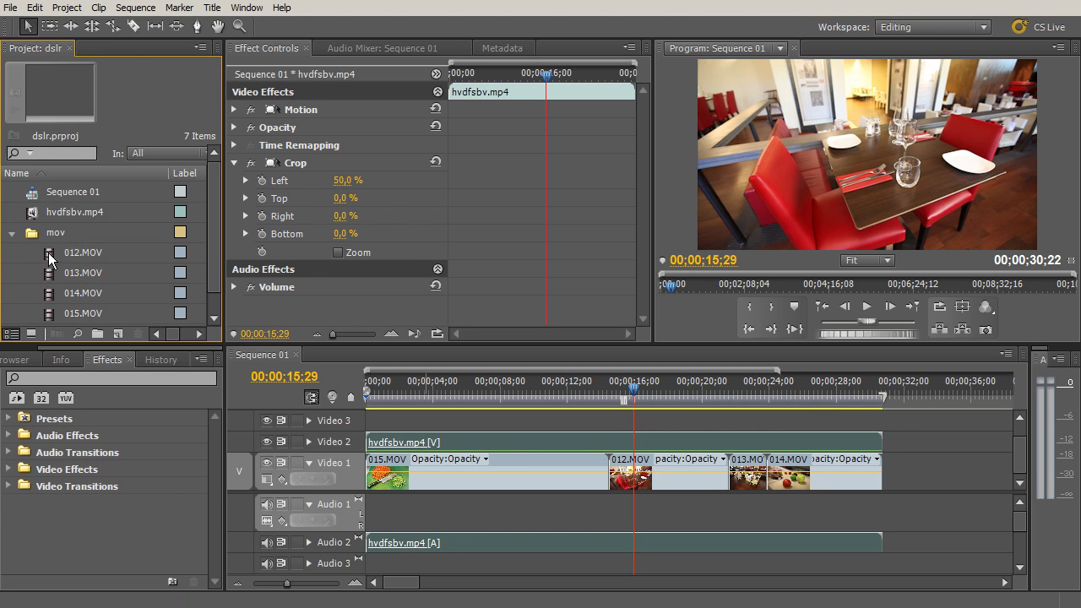
pyautogui.click(49, 253)
pyautogui.rightClick(48, 255)
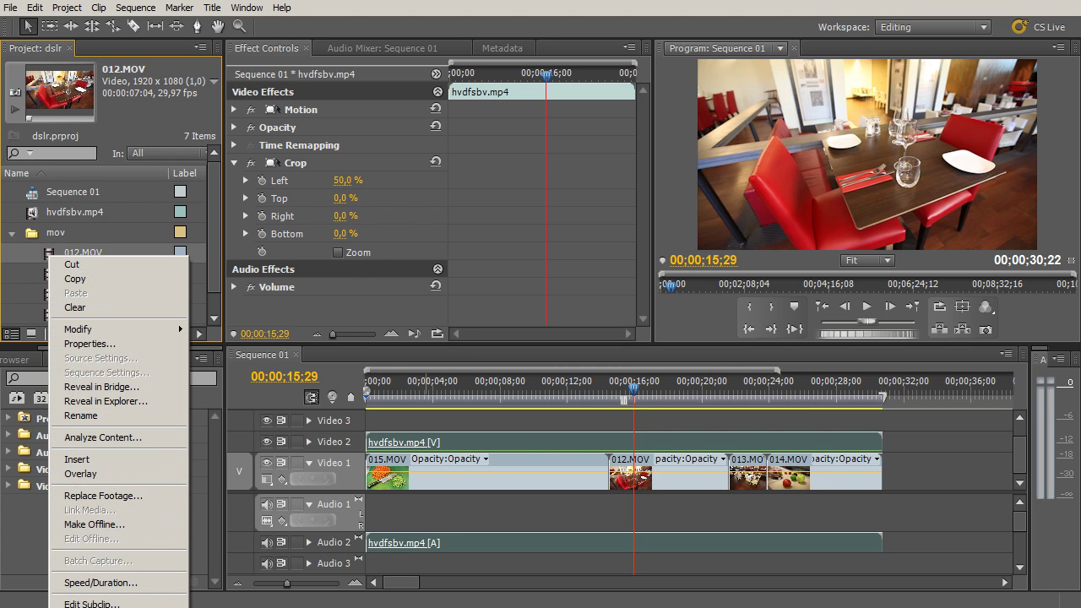
pyautogui.click(114, 344)
pyautogui.moveTo(200, 33); pyautogui.dragTo(616, 80)
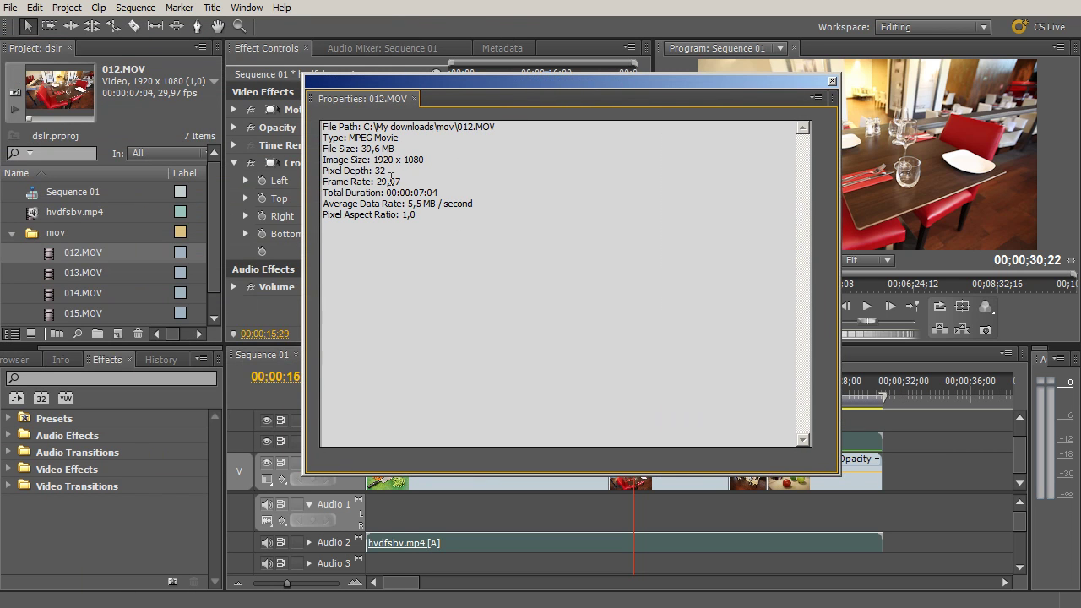
pyautogui.moveTo(409, 182); pyautogui.dragTo(376, 184)
pyautogui.moveTo(424, 159); pyautogui.dragTo(373, 164)
pyautogui.moveTo(406, 204); pyautogui.dragTo(436, 205)
pyautogui.click(832, 83)
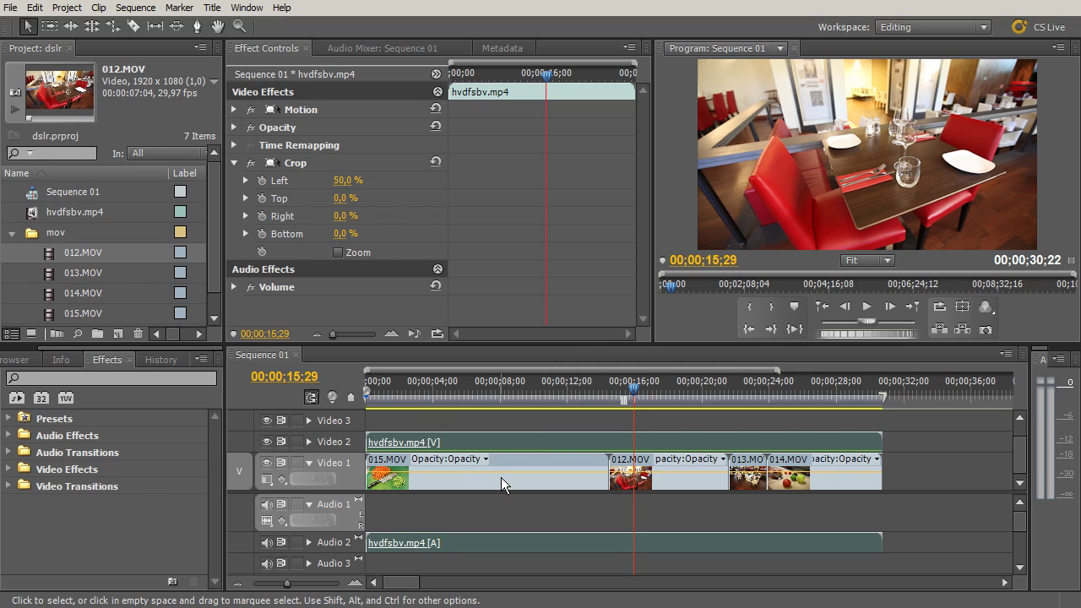
# Compare the cropped hvdfsbv.mp4 with the original clips by toggling the output of Video 2 and hiding Video 1
pyautogui.click(264, 443)
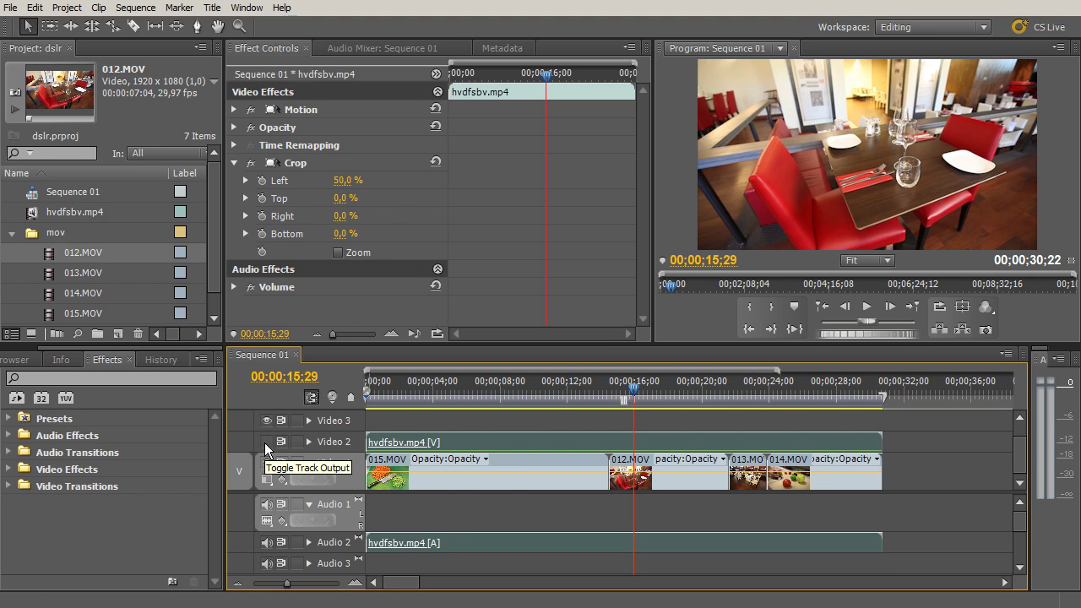
pyautogui.click(264, 443)
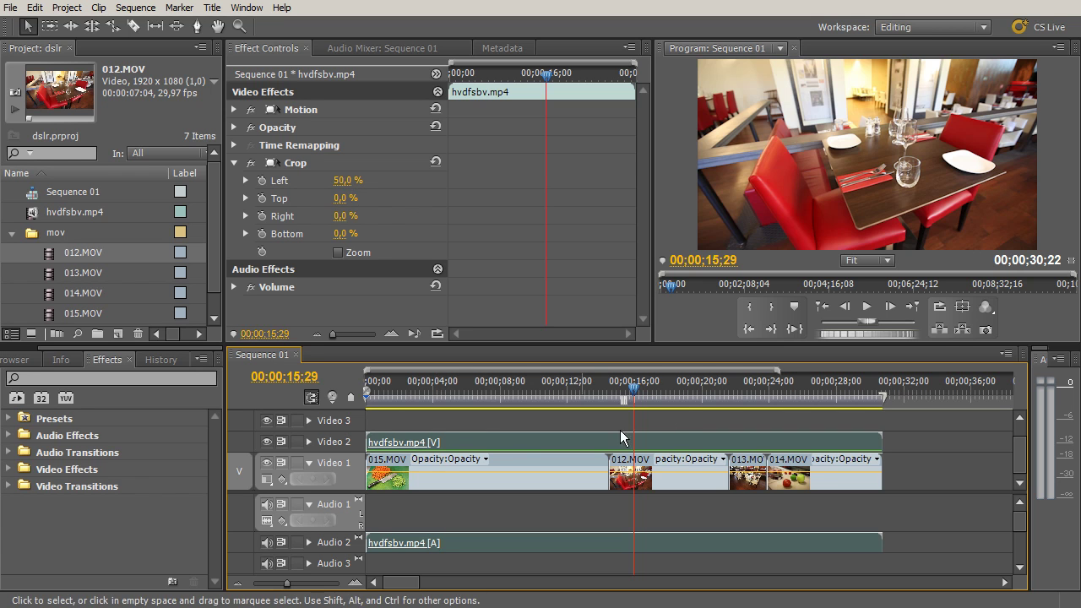
pyautogui.click(267, 462)
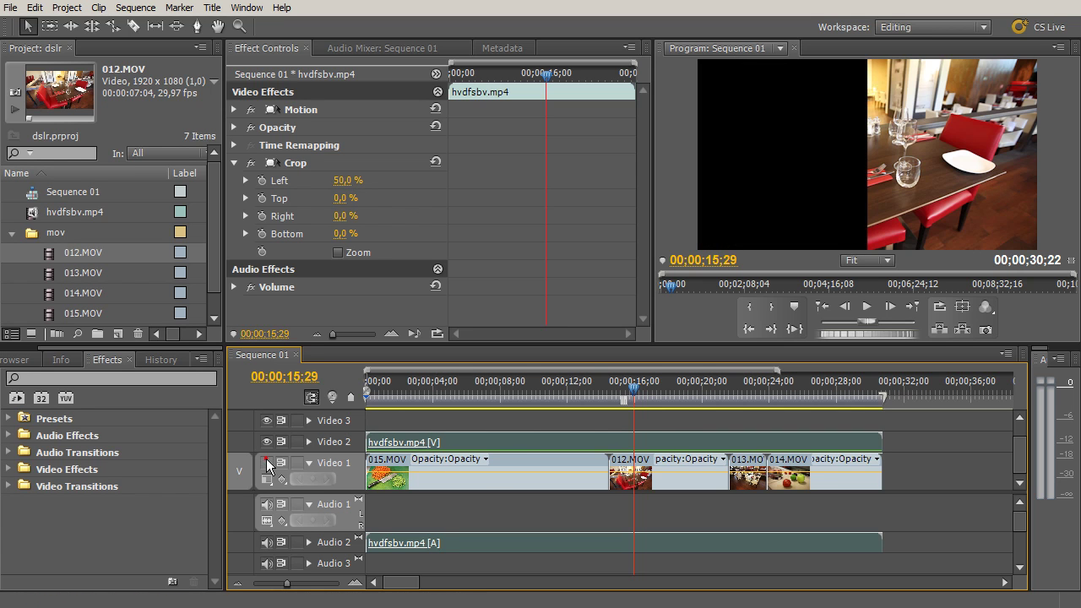
# Set the program monitor to 100% and compare the image detail by toggling the Video 1 track output
pyautogui.click(867, 261)
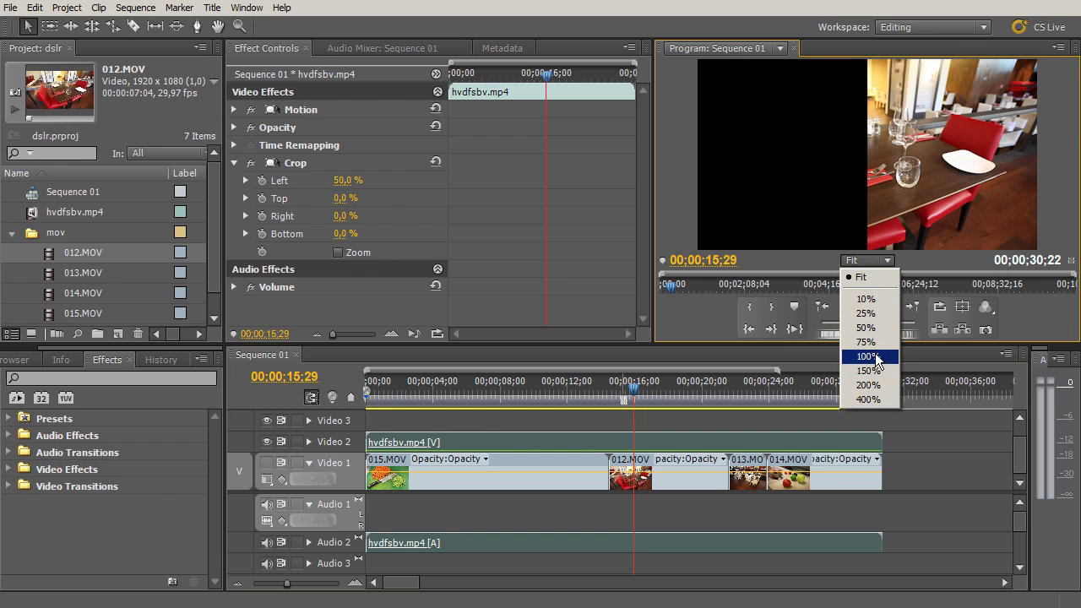
pyautogui.click(875, 356)
pyautogui.moveTo(1071, 149); pyautogui.dragTo(1070, 208)
pyautogui.click(267, 462)
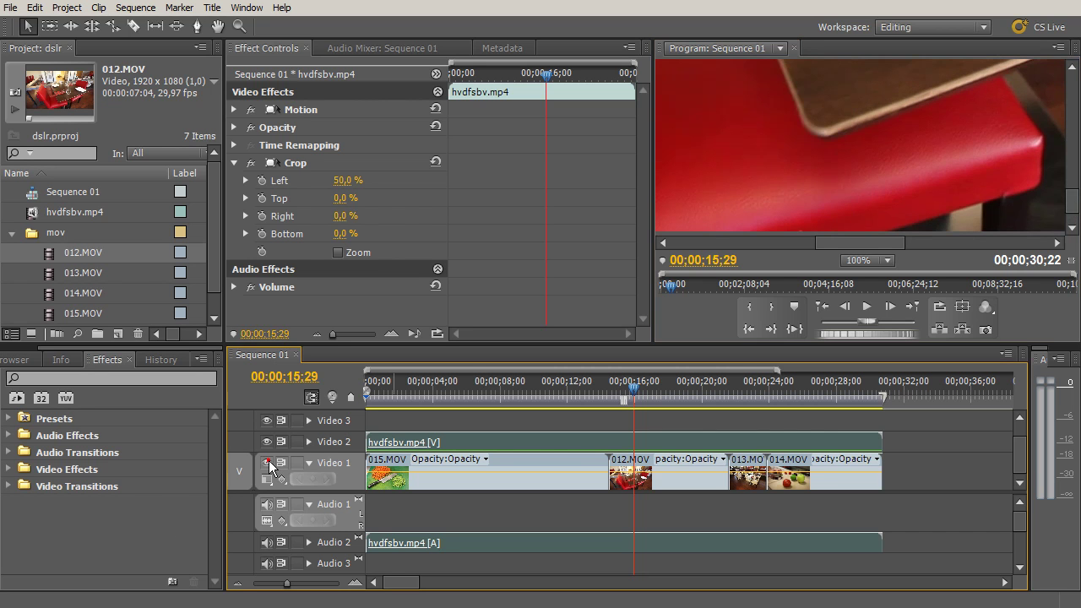
pyautogui.click(267, 463)
pyautogui.click(267, 462)
pyautogui.moveTo(1069, 203); pyautogui.dragTo(1074, 170)
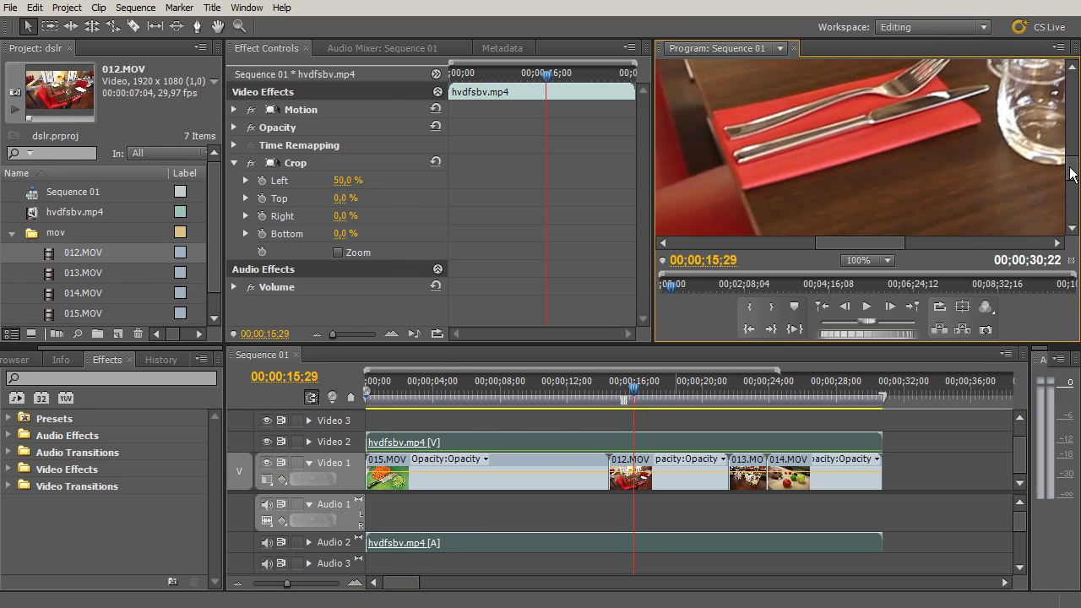
pyautogui.click(267, 463)
pyautogui.click(267, 463)
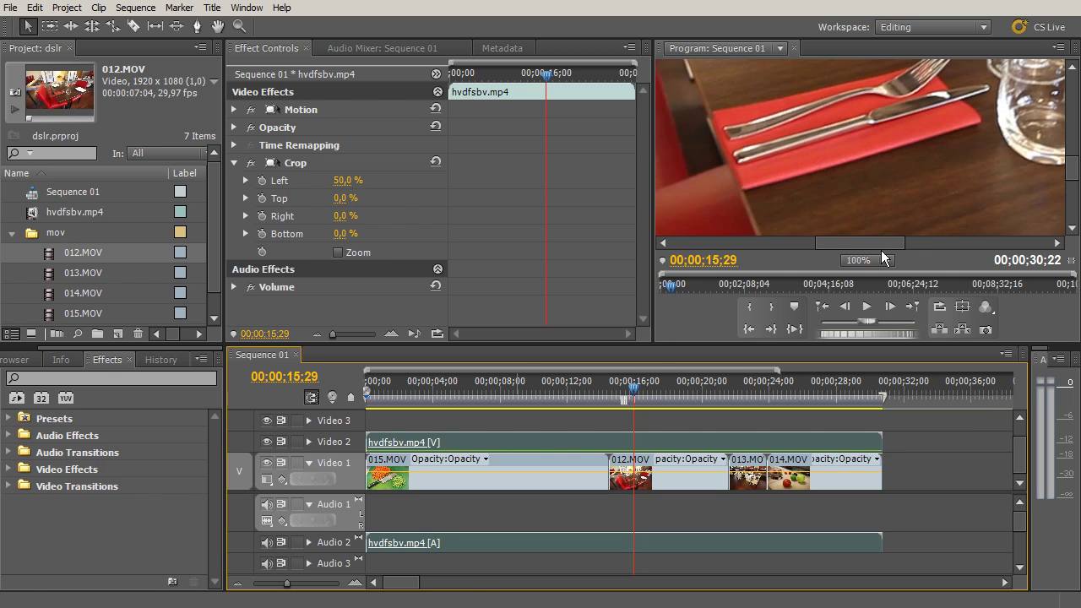
# Inspect the table and cutlery in the maximized program monitor, then restore the normal panel layout
pyautogui.click(692, 317)
pyautogui.press('`')
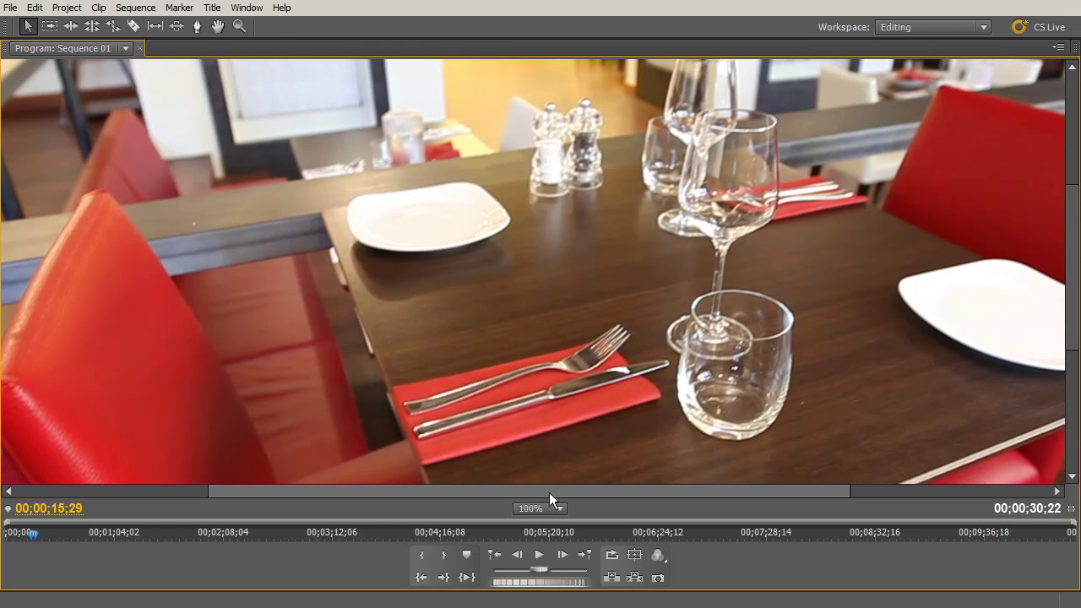
pyautogui.moveTo(1066, 221); pyautogui.dragTo(1066, 296)
pyautogui.press('`')
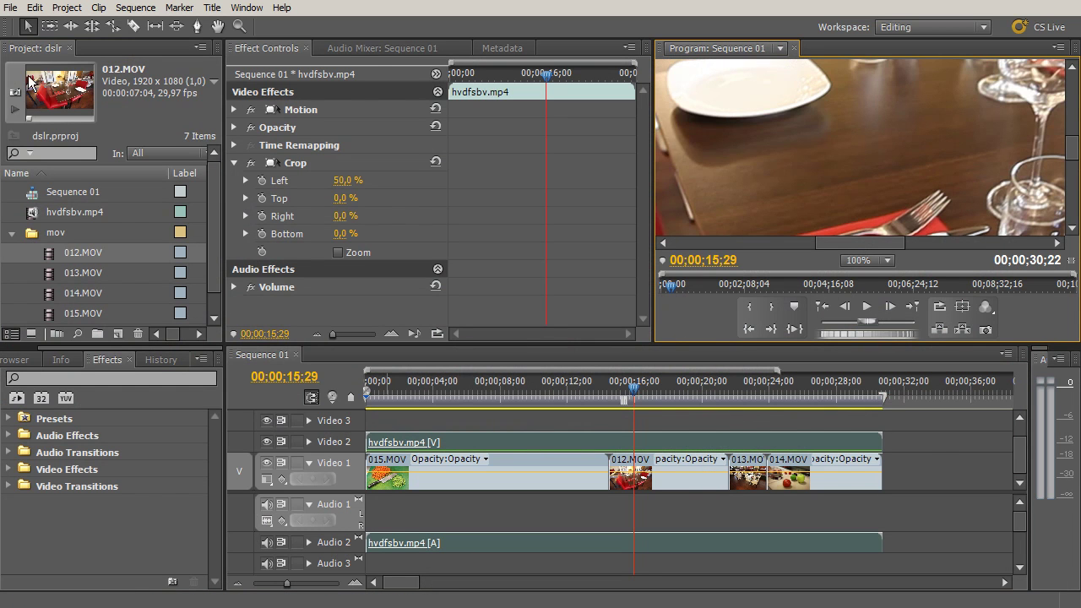
# Start a new project, saving the changes to dslr.prproj
pyautogui.click(11, 8)
pyautogui.moveTo(15, 27)
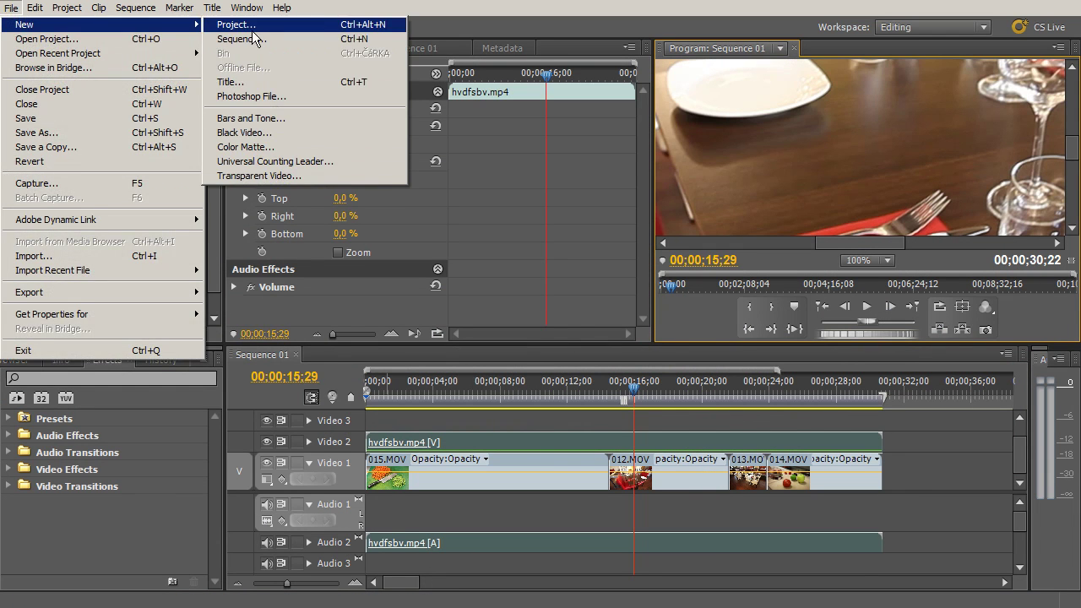
pyautogui.click(272, 26)
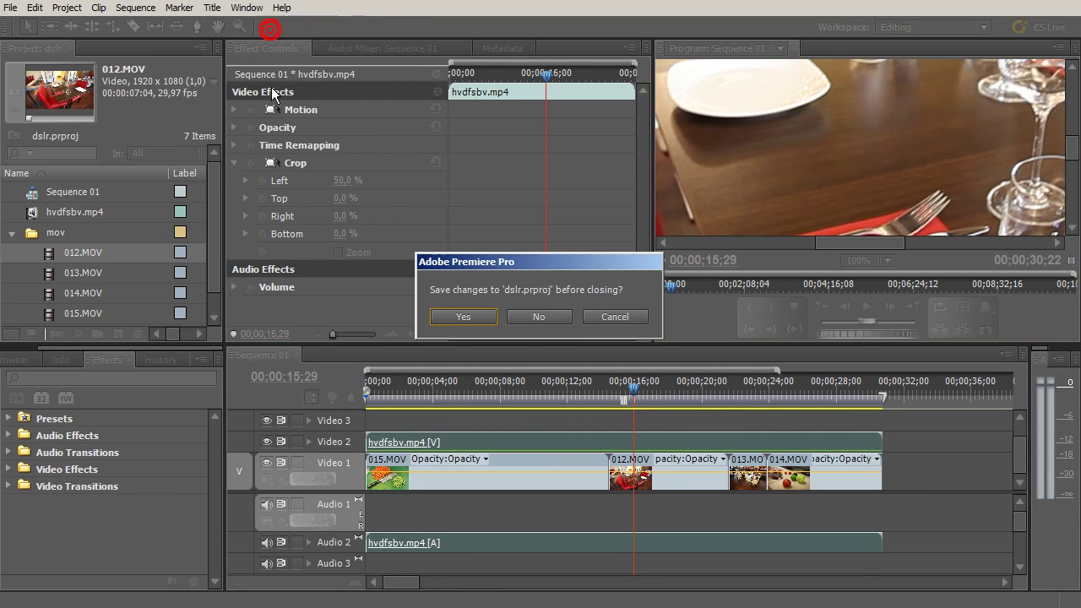
pyautogui.click(463, 315)
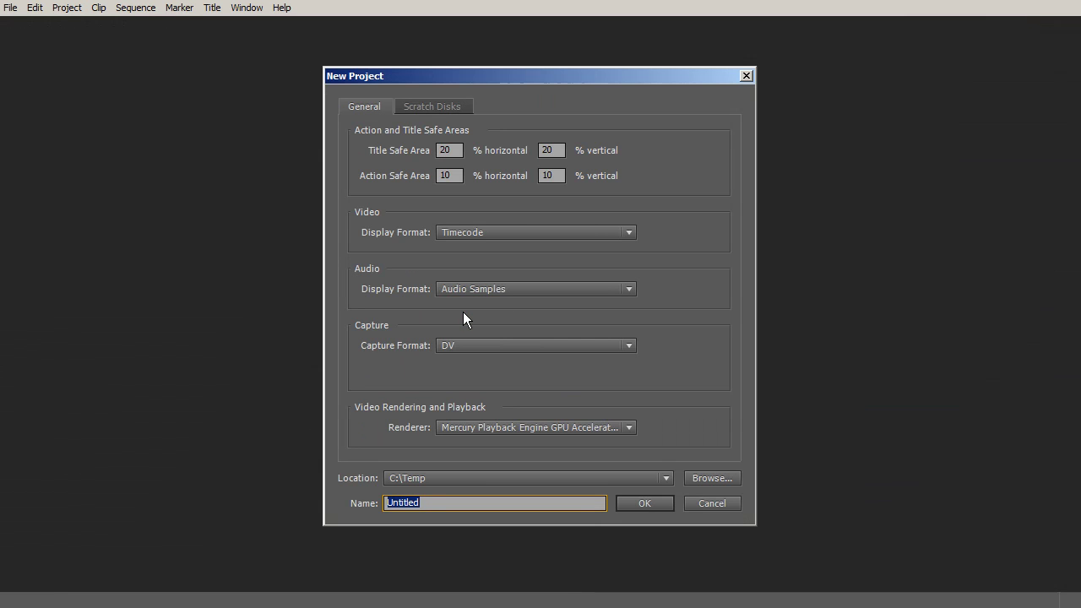
# Check the available renderers and create the project with the name ddd
pyautogui.click(563, 429)
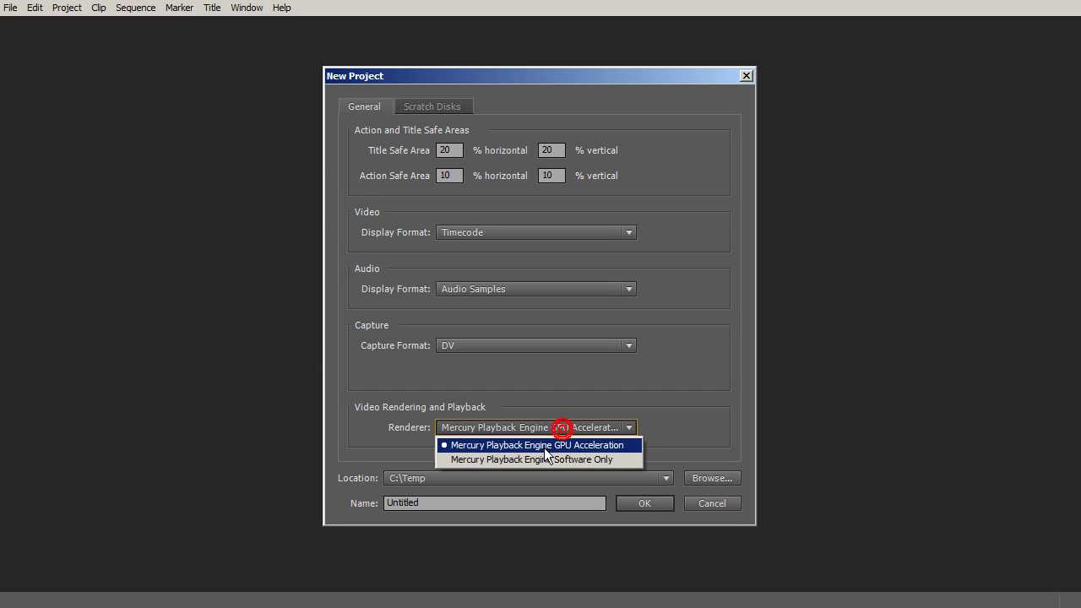
pyautogui.click(668, 428)
pyautogui.click(385, 506)
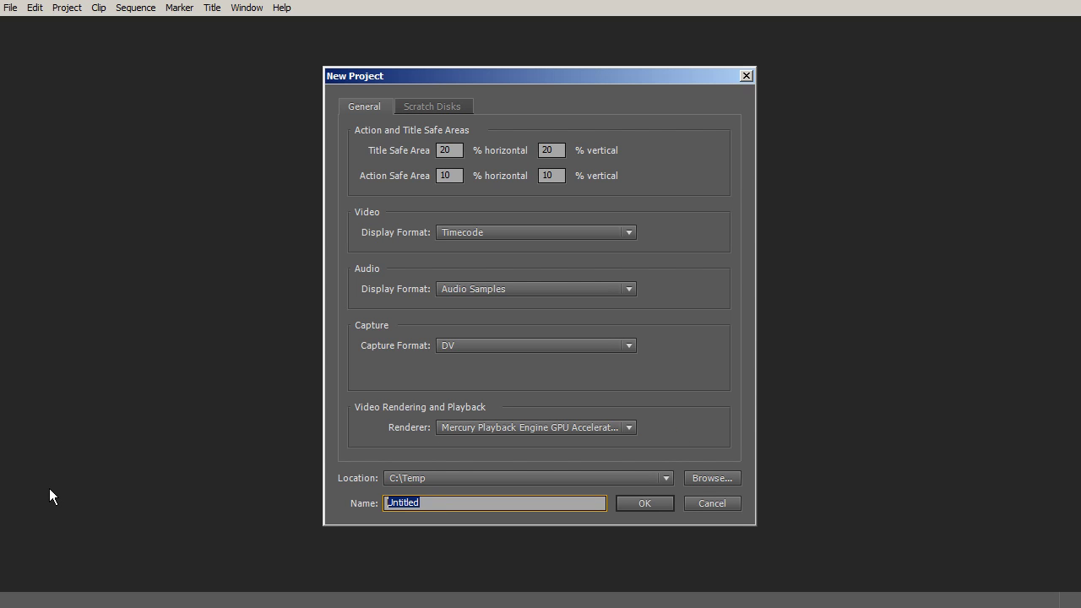
pyautogui.write('ddd')
pyautogui.press('Return')
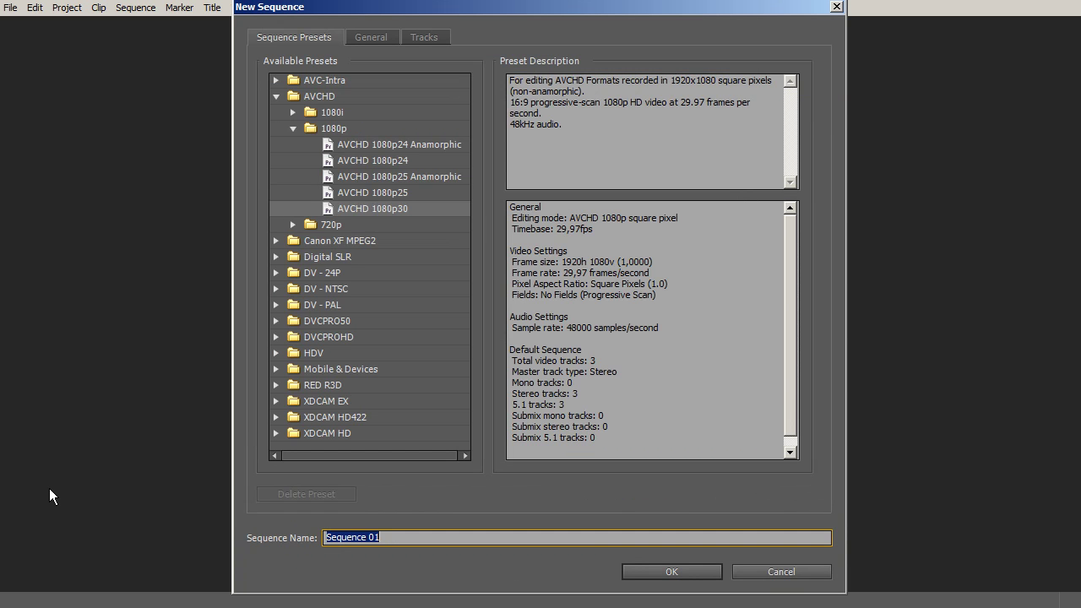
# Look through the 1080p presets in the Digital SLR sequence preset group
pyautogui.click(278, 257)
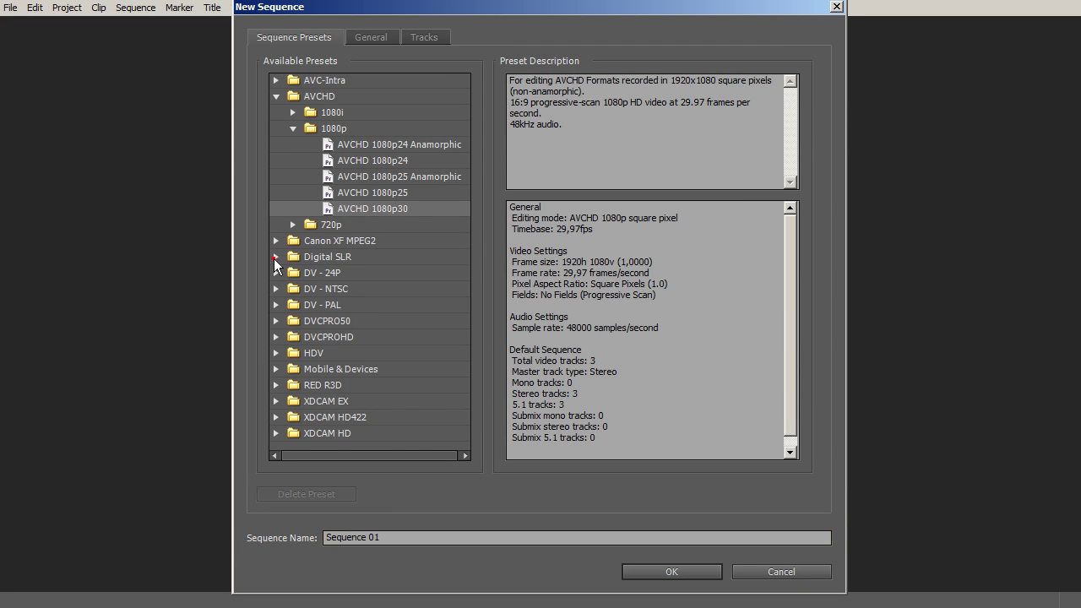
pyautogui.click(320, 258)
pyautogui.doubleClick(335, 271)
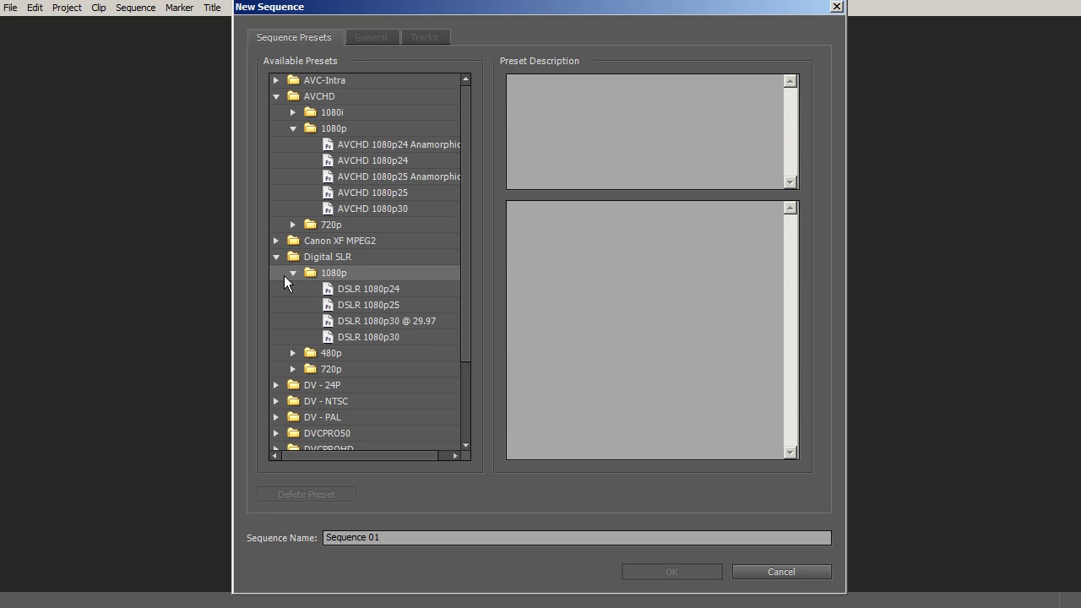
pyautogui.click(276, 258)
# Create the sequence from the AVCHD 1080p30 preset after reviewing its video settings
pyautogui.click(299, 100)
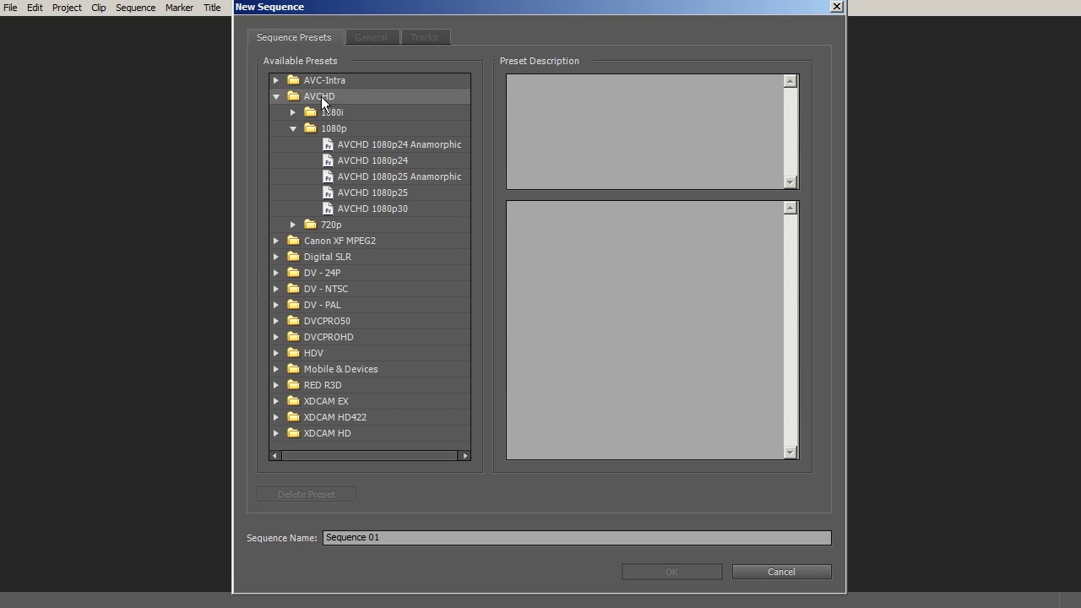
pyautogui.click(338, 130)
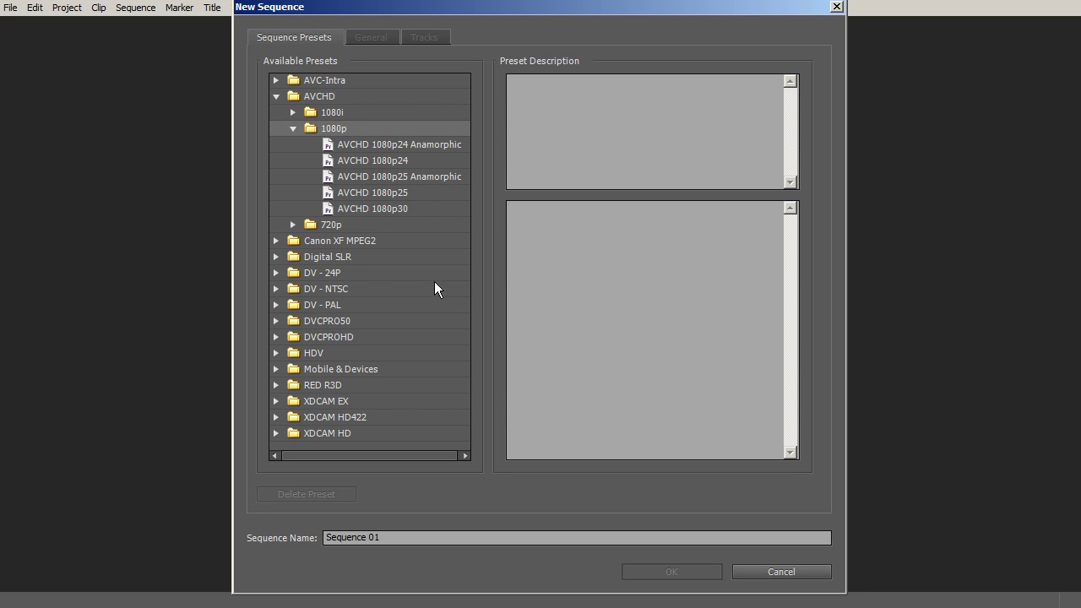
pyautogui.click(397, 207)
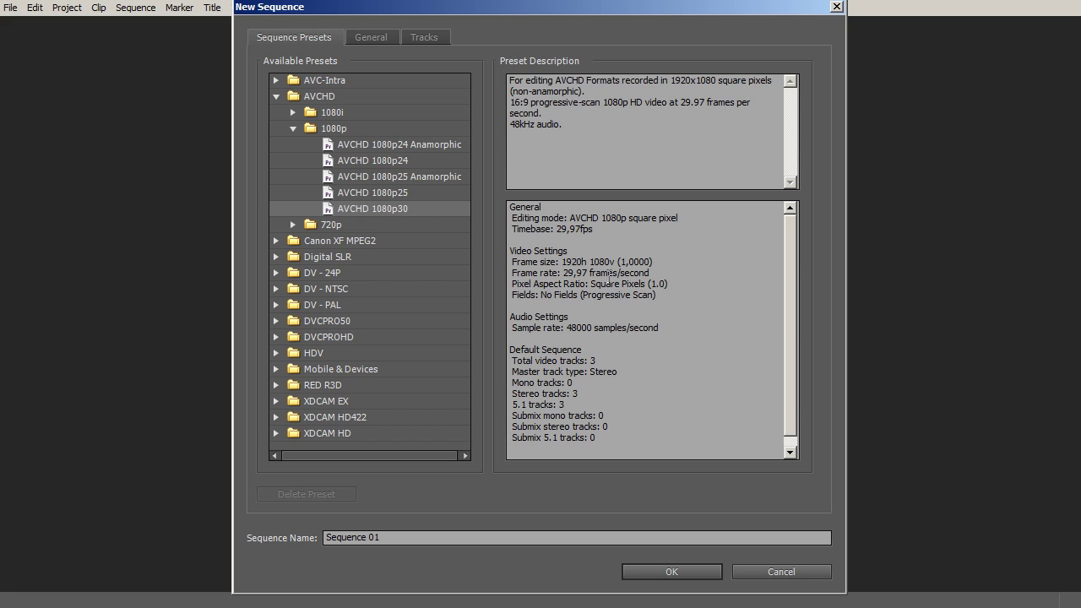
pyautogui.moveTo(563, 262); pyautogui.dragTo(659, 297)
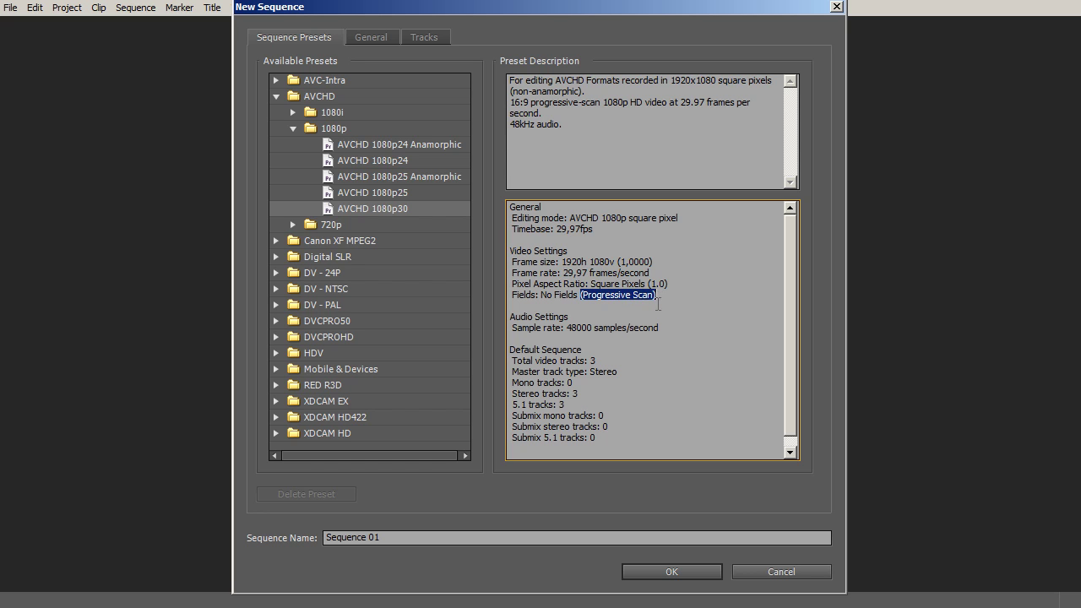
pyautogui.click(666, 573)
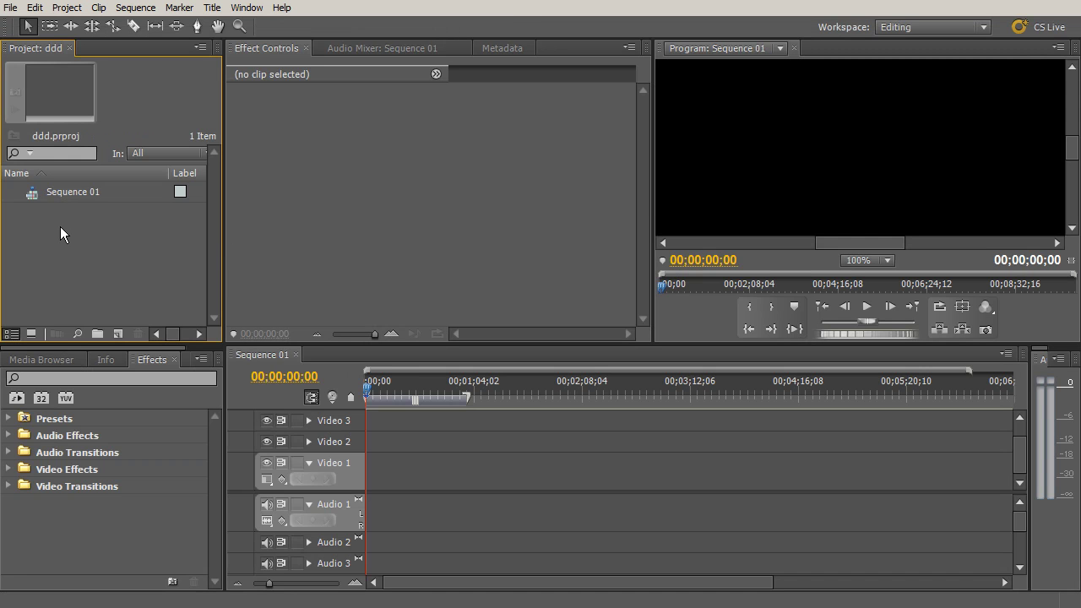
# Import the clips 012.MOV, 013.MOV, 014.MOV and 015.MOV into the project
pyautogui.doubleClick(60, 226)
pyautogui.moveTo(537, 169); pyautogui.dragTo(145, 95)
pyautogui.click(564, 461)
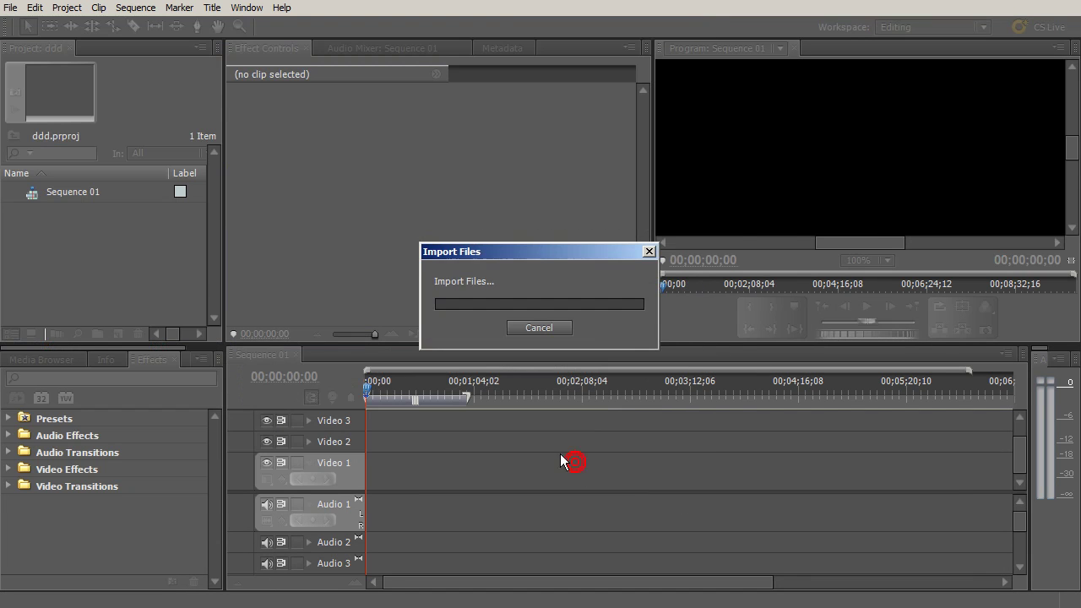
# Place the four imported clips at the start of Video 1 and set the program monitor zoom to Fit
pyautogui.moveTo(28, 215); pyautogui.dragTo(389, 478)
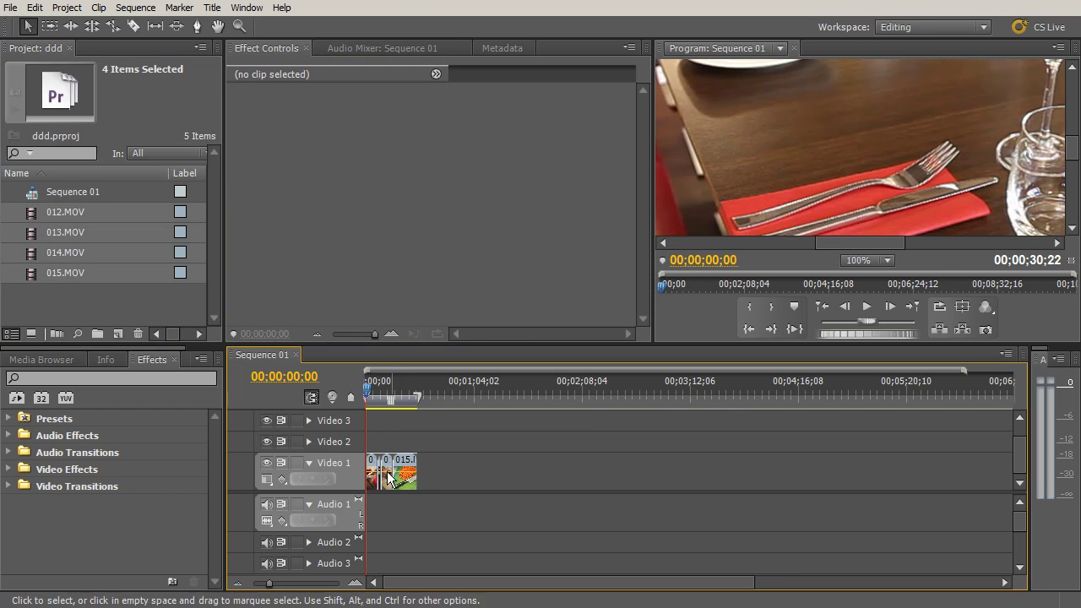
pyautogui.click(358, 582)
pyautogui.moveTo(410, 392); pyautogui.dragTo(429, 392)
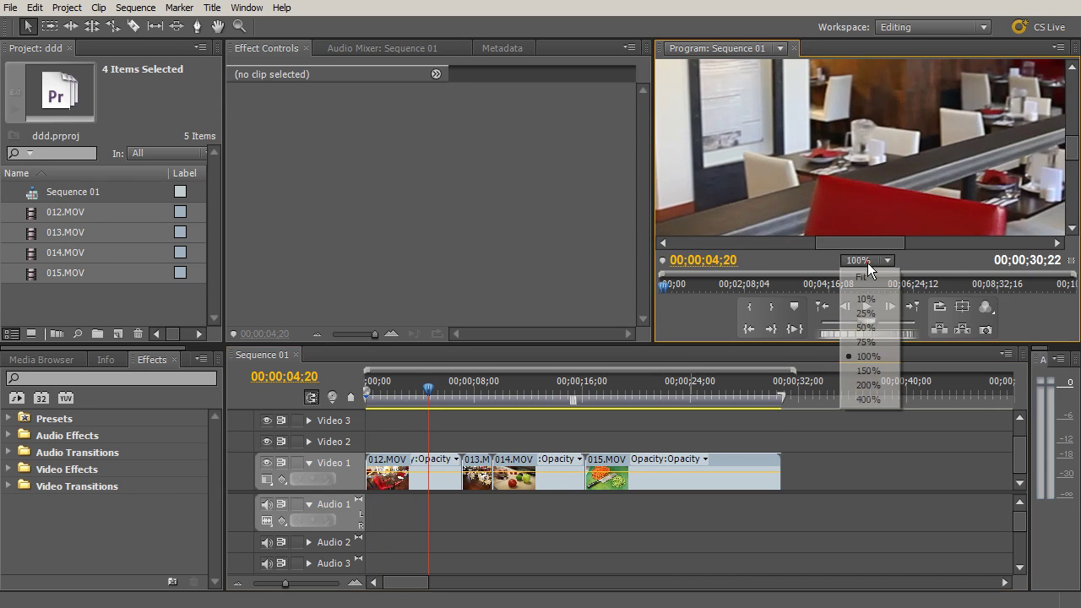
pyautogui.click(867, 262)
pyautogui.click(848, 273)
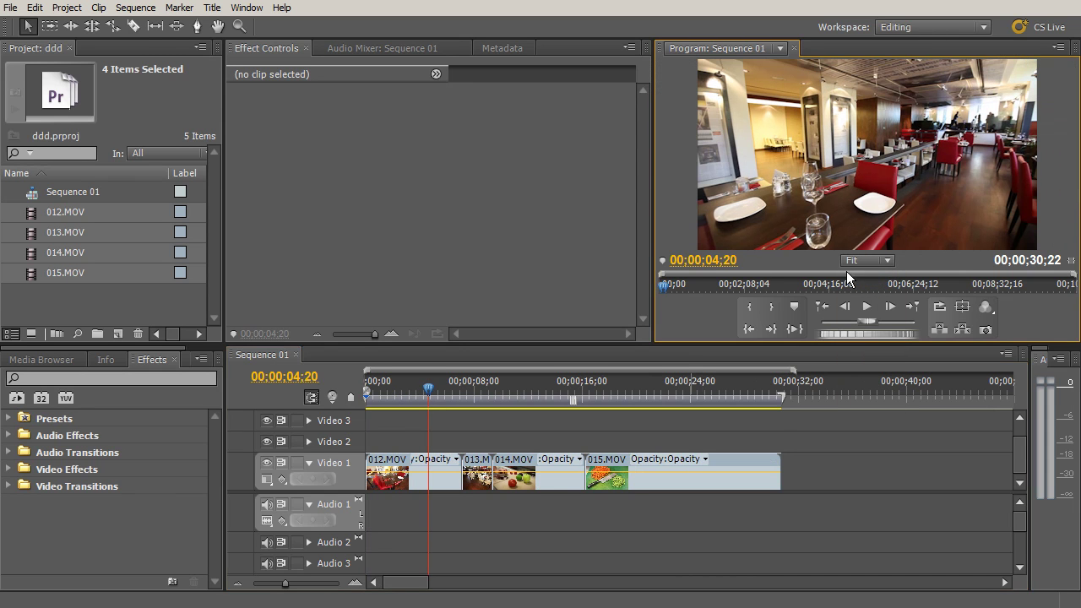
# Ripple-trim the end of 012.MOV to 00;00;04;20, and shorten 014.MOV and 015.MOV without leaving gaps
pyautogui.click(459, 465)
pyautogui.moveTo(460, 466); pyautogui.dragTo(428, 466)
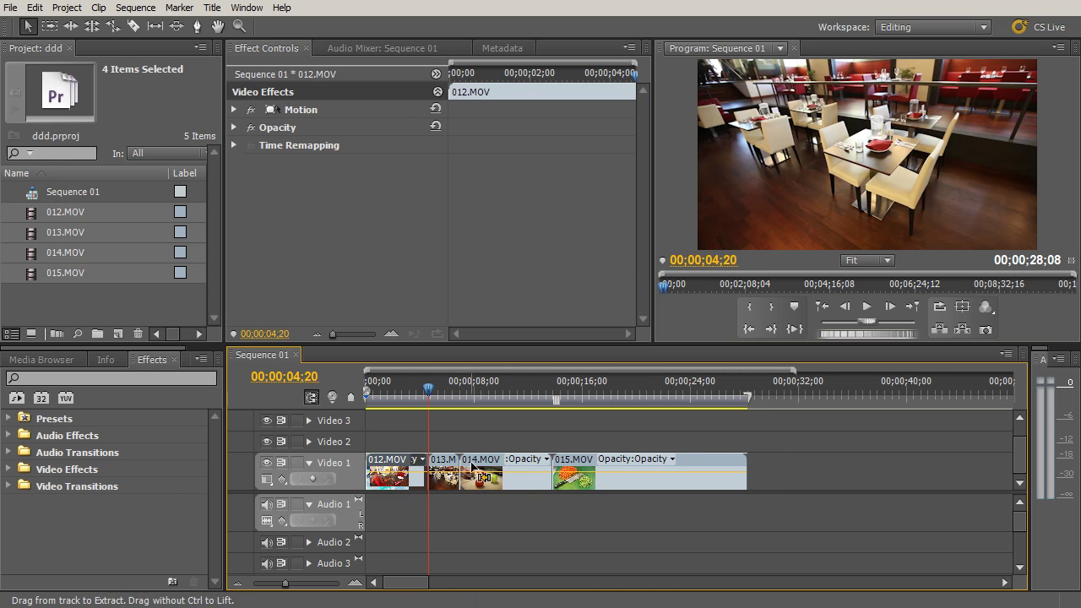
pyautogui.moveTo(552, 464); pyautogui.dragTo(608, 471)
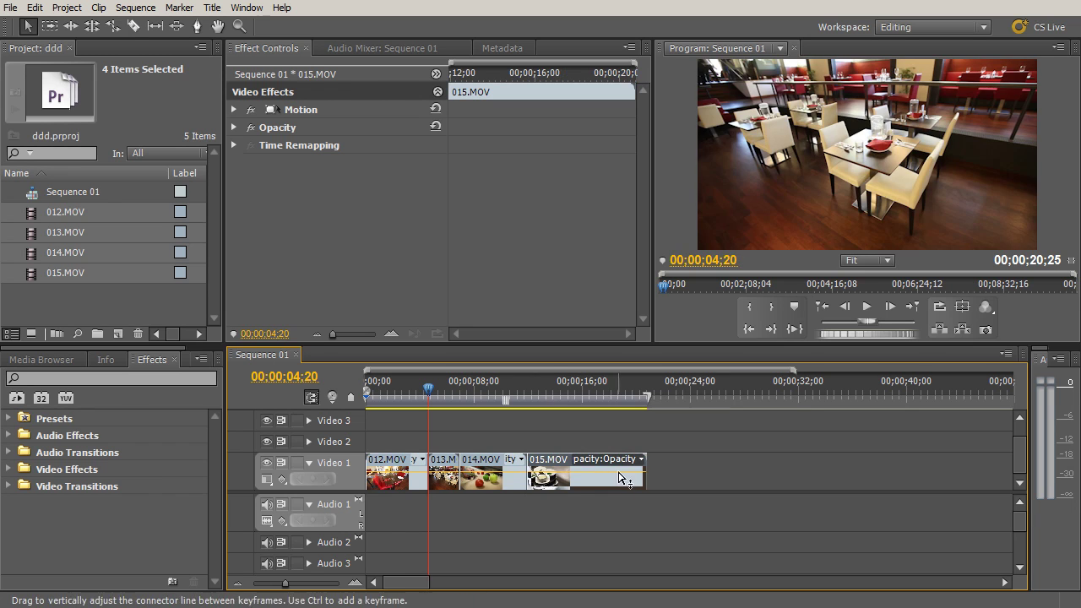
# Split 015.MOV at about 00;00;16;00, insert its first part between 013.MOV and 014.MOV, and scrub through the edit
pyautogui.press('c')
pyautogui.click(583, 468)
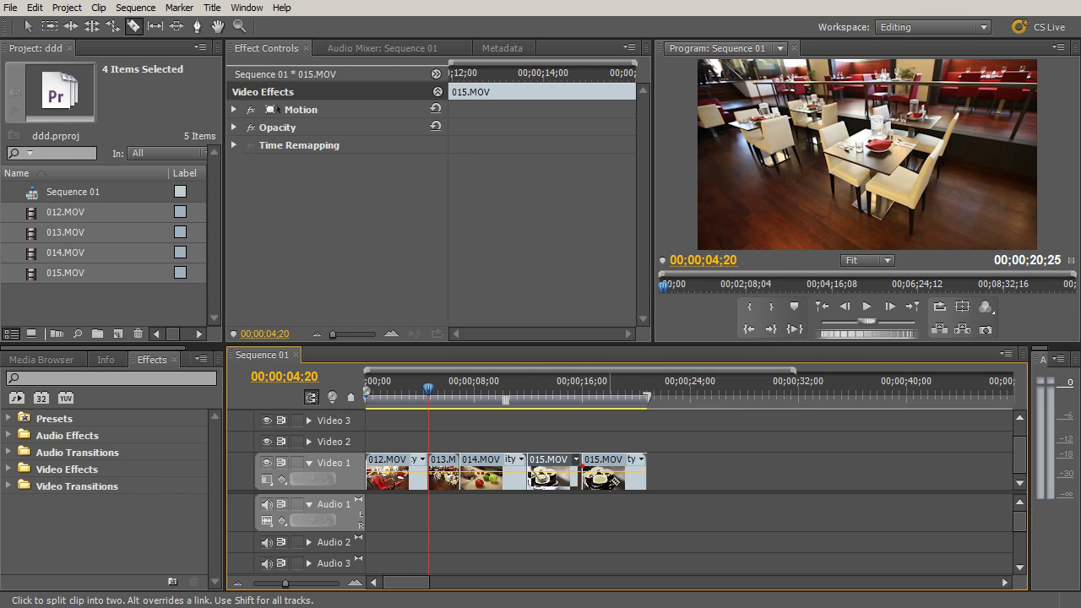
pyautogui.press('v')
pyautogui.moveTo(597, 465); pyautogui.dragTo(476, 468)
pyautogui.moveTo(456, 397); pyautogui.dragTo(636, 402)
pyautogui.moveTo(443, 404); pyautogui.dragTo(403, 402)
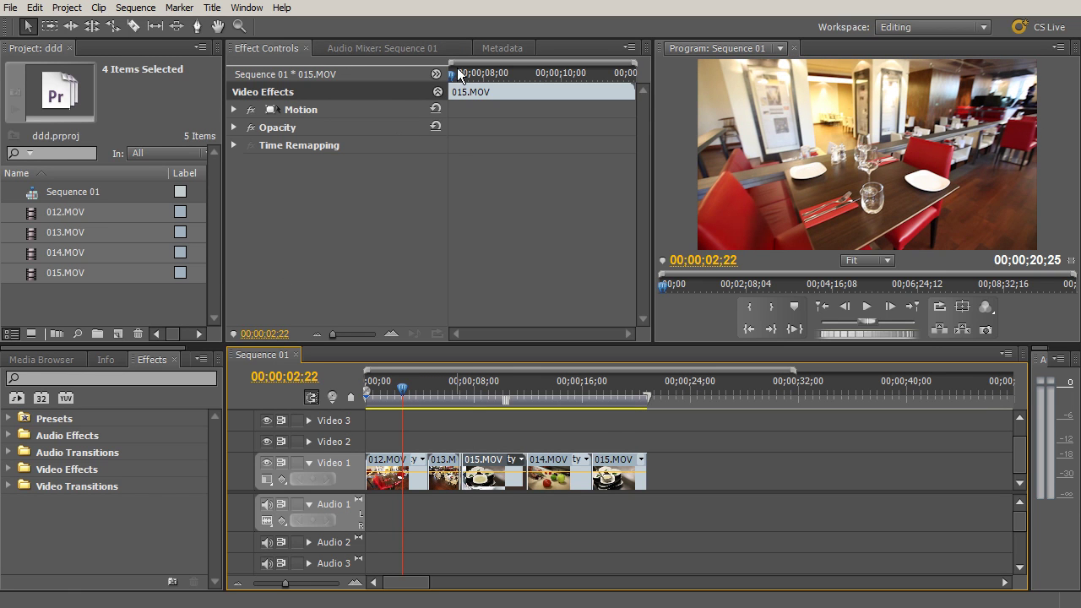
# Find the Three-Way Color Corrector effect and apply it to 012.MOV on Video 1
pyautogui.click(87, 373)
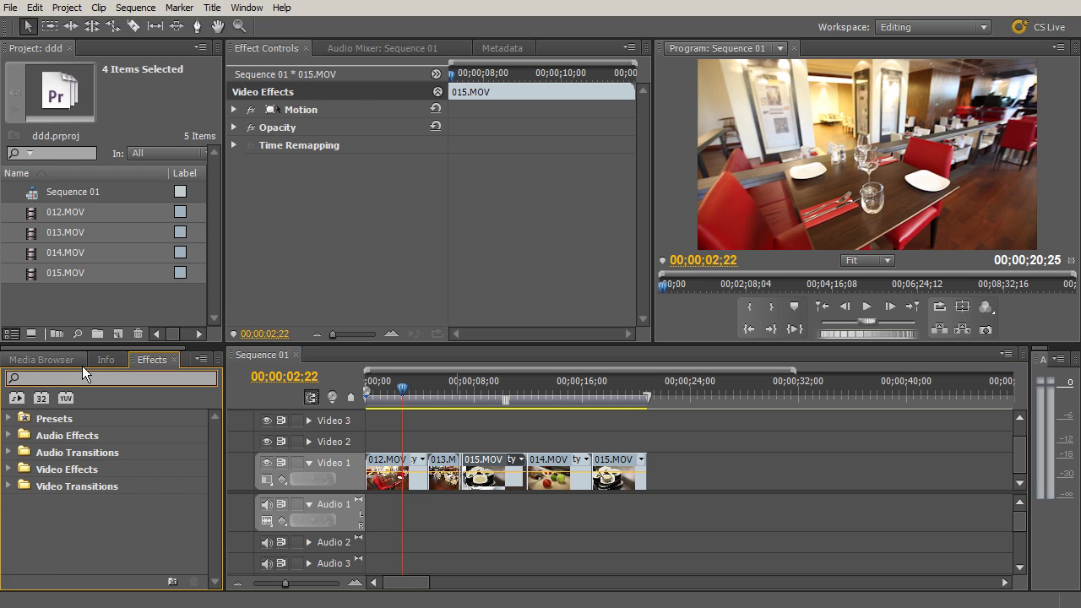
pyautogui.write('three')
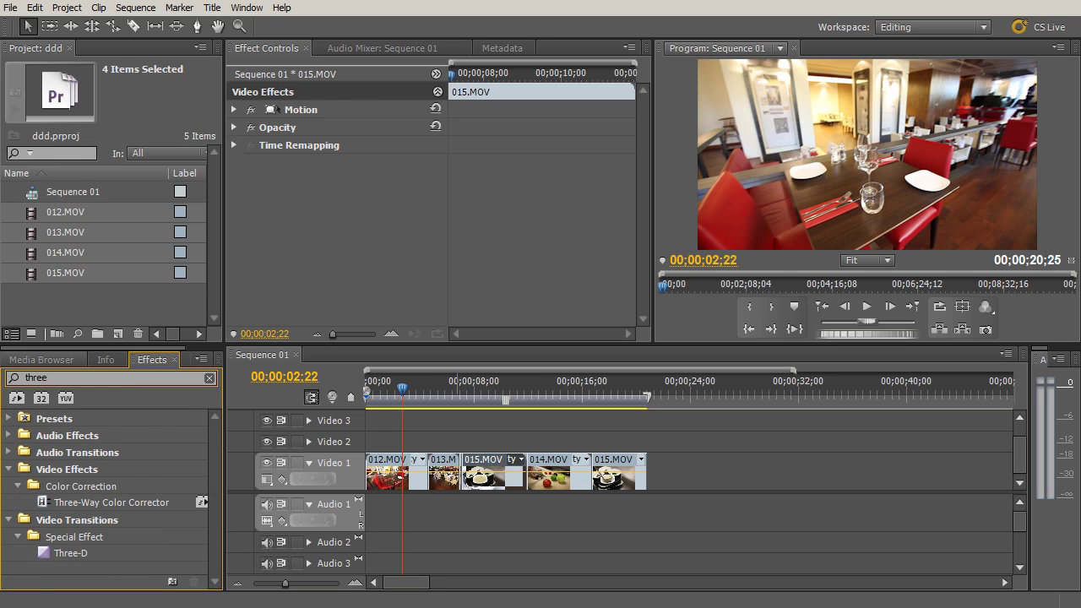
pyautogui.moveTo(34, 504); pyautogui.dragTo(397, 475)
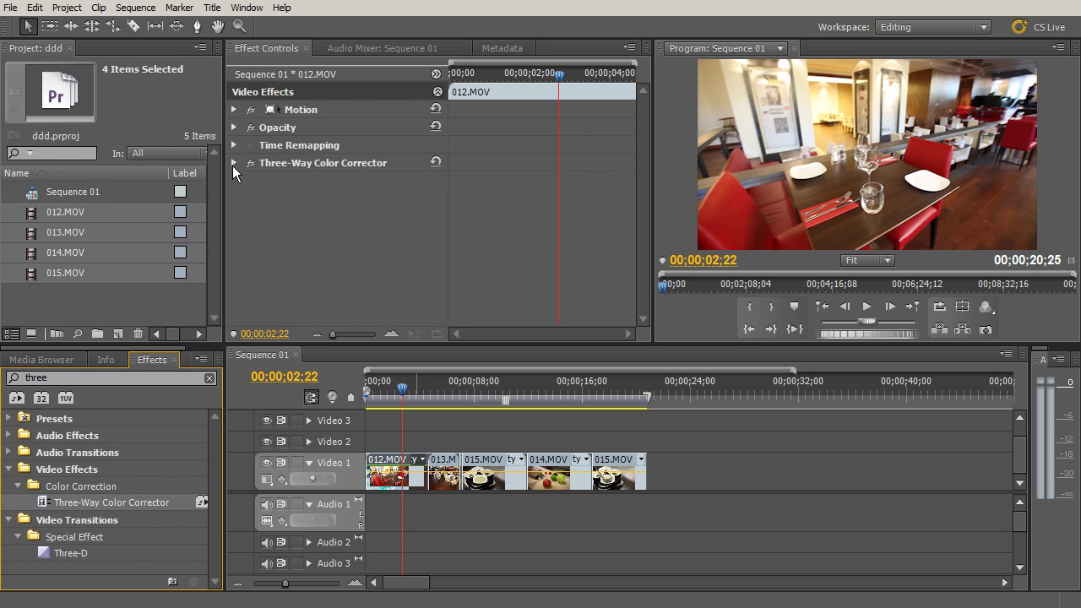
# Set the Three-Way Color Corrector input levels of 012.MOV to about 46,6 for black, 0,3 for gray and 244,5 for white
pyautogui.click(233, 165)
pyautogui.moveTo(647, 135); pyautogui.dragTo(637, 243)
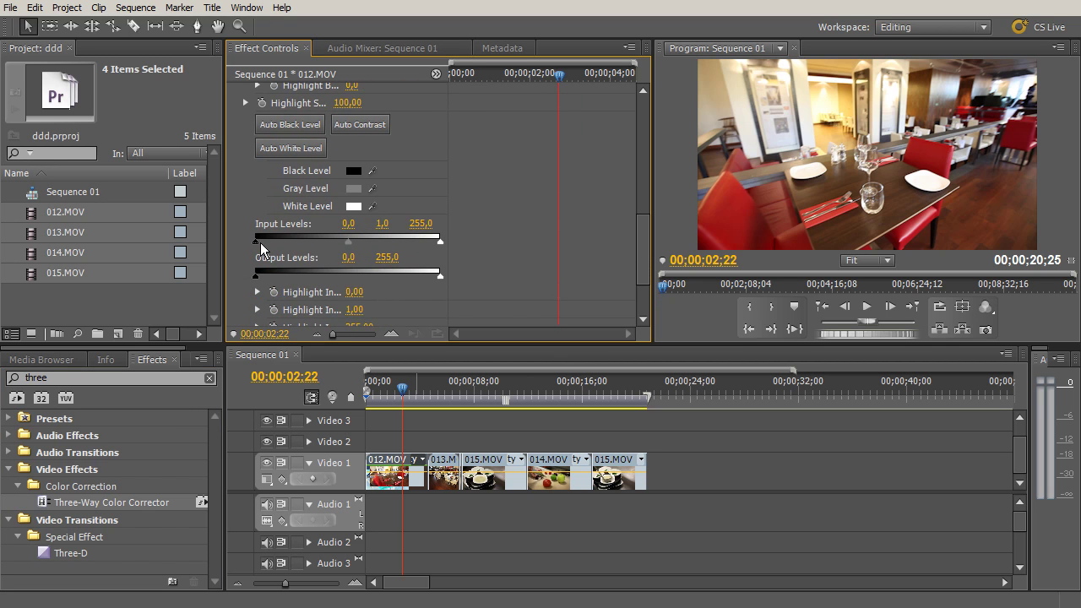
pyautogui.moveTo(255, 242); pyautogui.dragTo(290, 242)
pyautogui.moveTo(440, 242)
pyautogui.mouseDown()
pyautogui.moveTo(354, 243)
pyautogui.moveTo(433, 243)
pyautogui.mouseUp()
pyautogui.moveTo(361, 239); pyautogui.dragTo(326, 257)
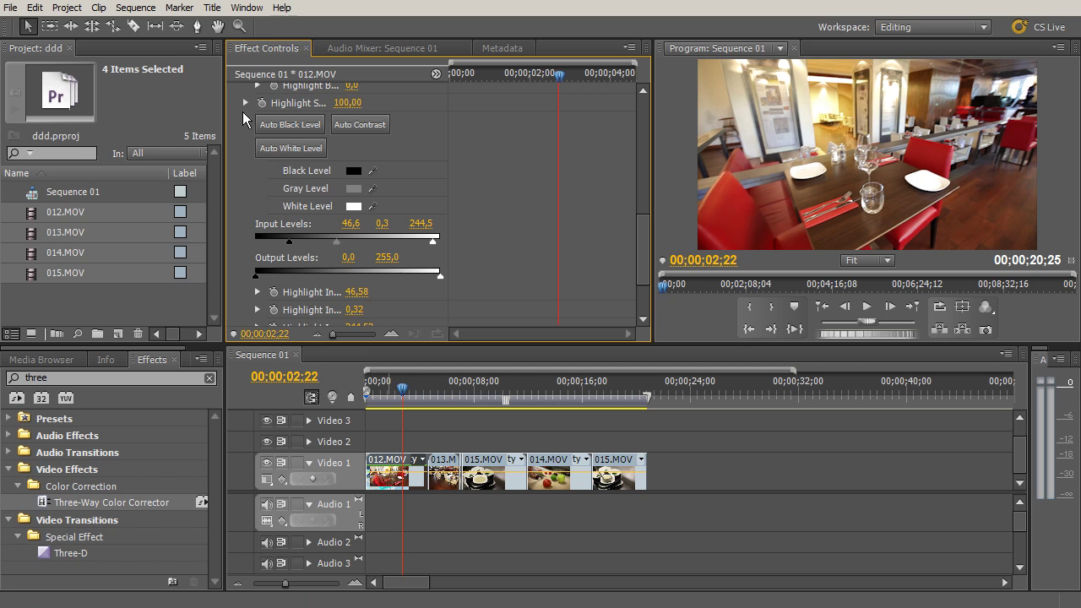
pyautogui.moveTo(636, 235); pyautogui.dragTo(638, 161)
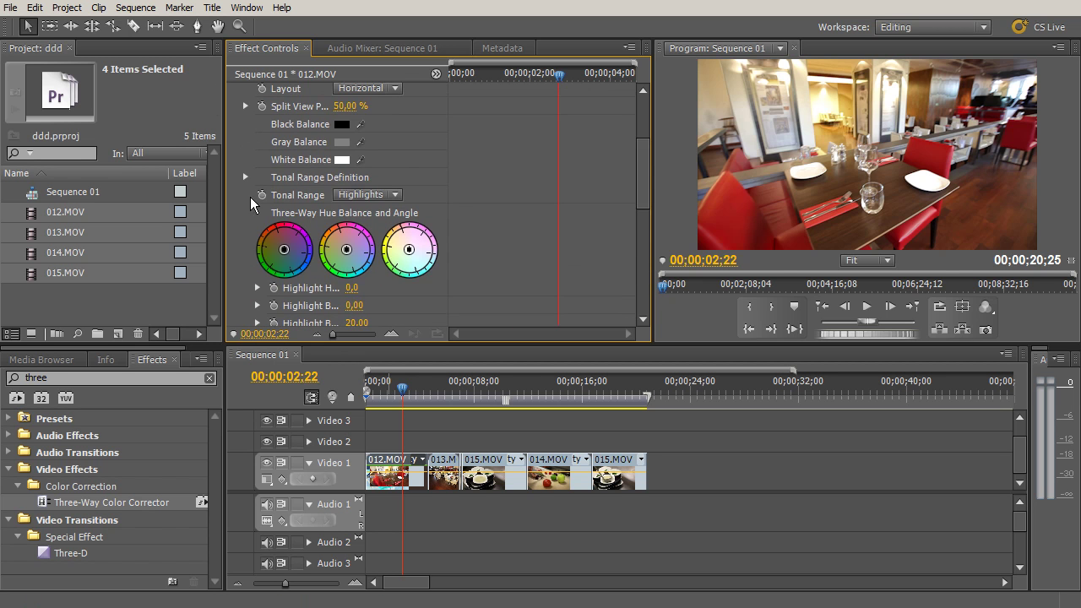
pyautogui.scroll(3, 255, 186)
pyautogui.click(232, 92)
# Copy 012.MOV and paste its attributes onto the four other clips on Video 1, and preview 013.MOV at 00;00;05;07
pyautogui.rightClick(296, 163)
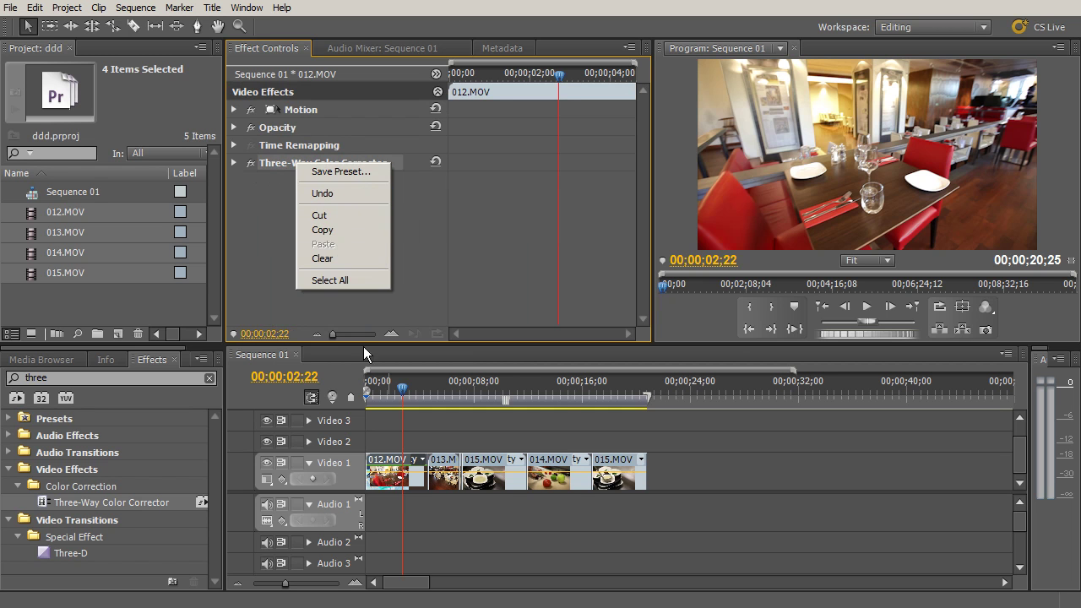
pyautogui.rightClick(375, 475)
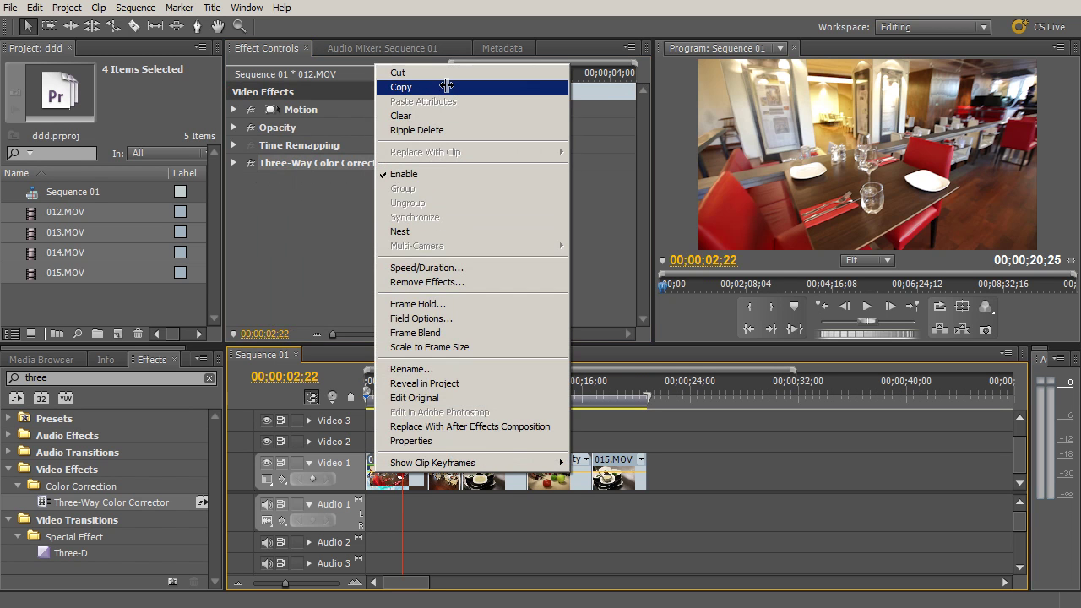
pyautogui.click(400, 87)
pyautogui.moveTo(719, 465); pyautogui.dragTo(435, 498)
pyautogui.rightClick(483, 457)
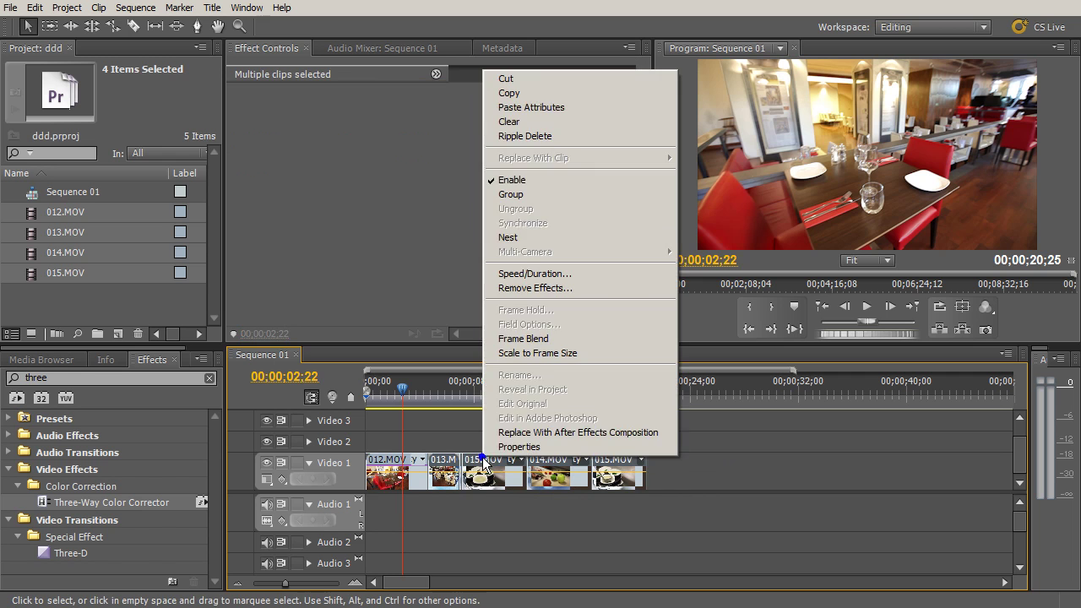
pyautogui.click(587, 106)
pyautogui.click(436, 387)
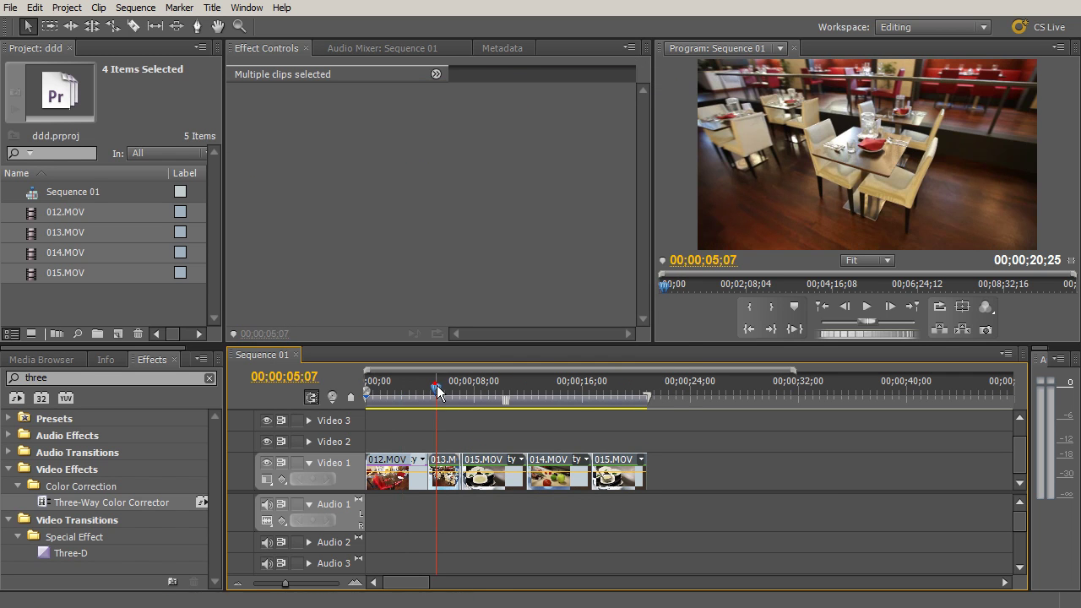
# Inspect the Motion and Three-Way Color Corrector settings of the first 015.MOV clip
pyautogui.click(488, 528)
pyautogui.click(478, 463)
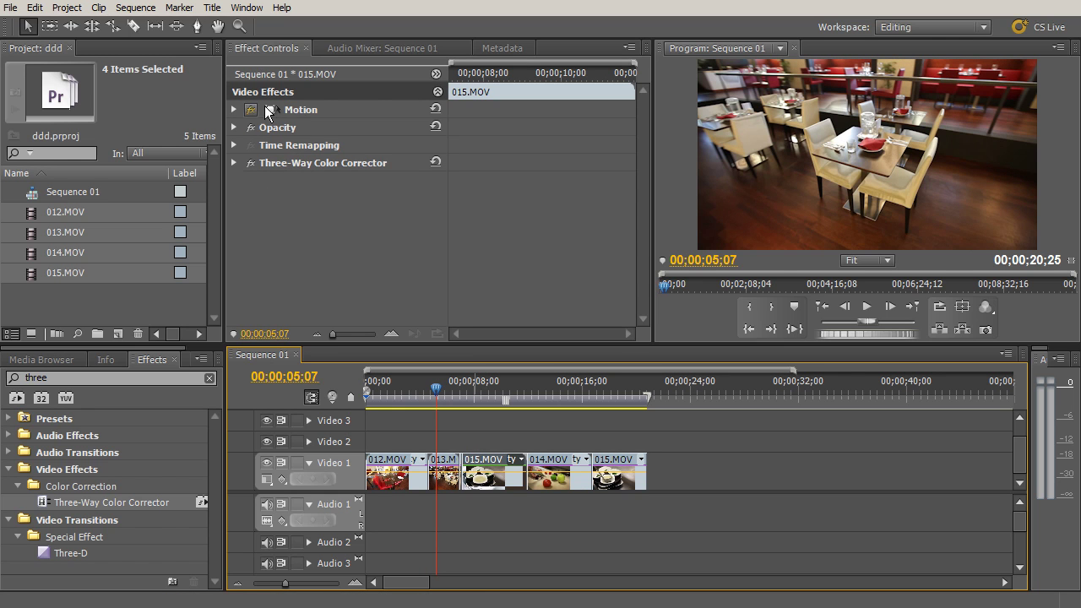
pyautogui.click(228, 105)
pyautogui.click(235, 109)
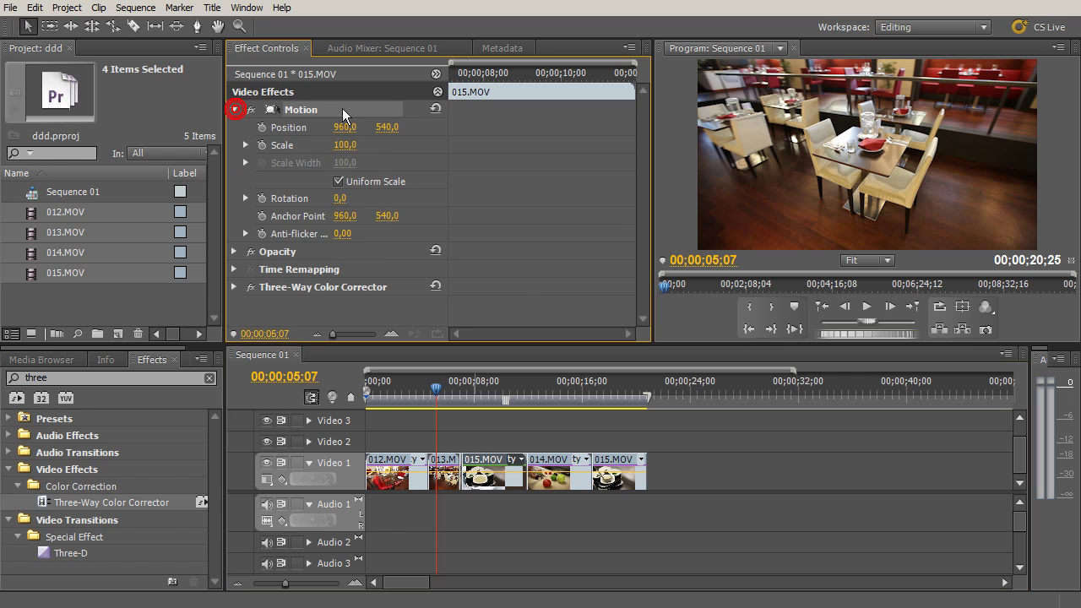
pyautogui.click(235, 106)
pyautogui.click(237, 163)
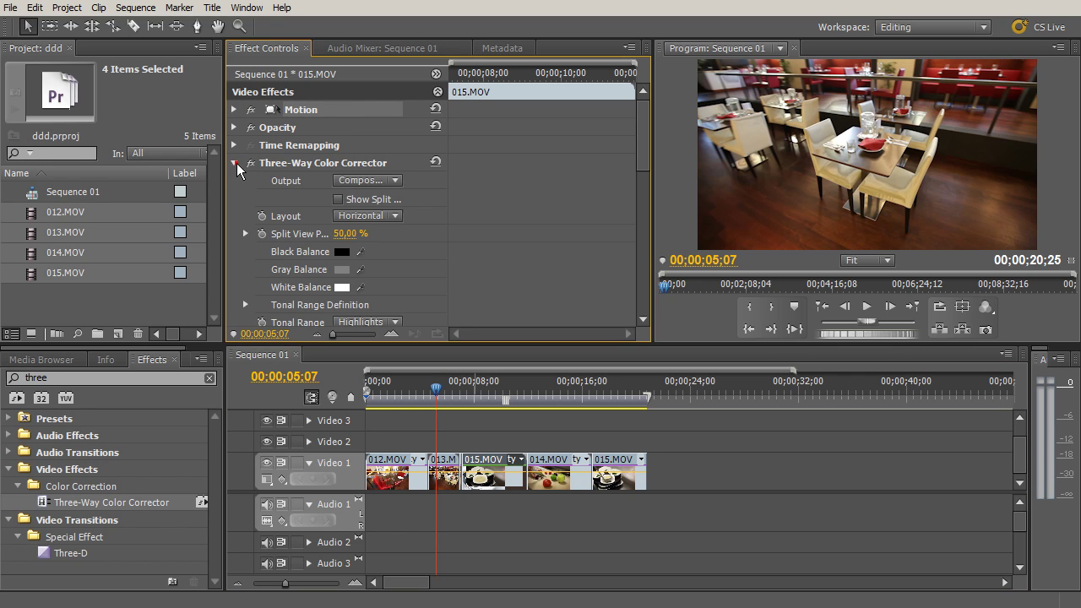
pyautogui.click(234, 164)
# Copy the Three-Way Color Corrector from the first 015.MOV clip, paste it onto 014.MOV and delete the pasted duplicate
pyautogui.click(309, 168)
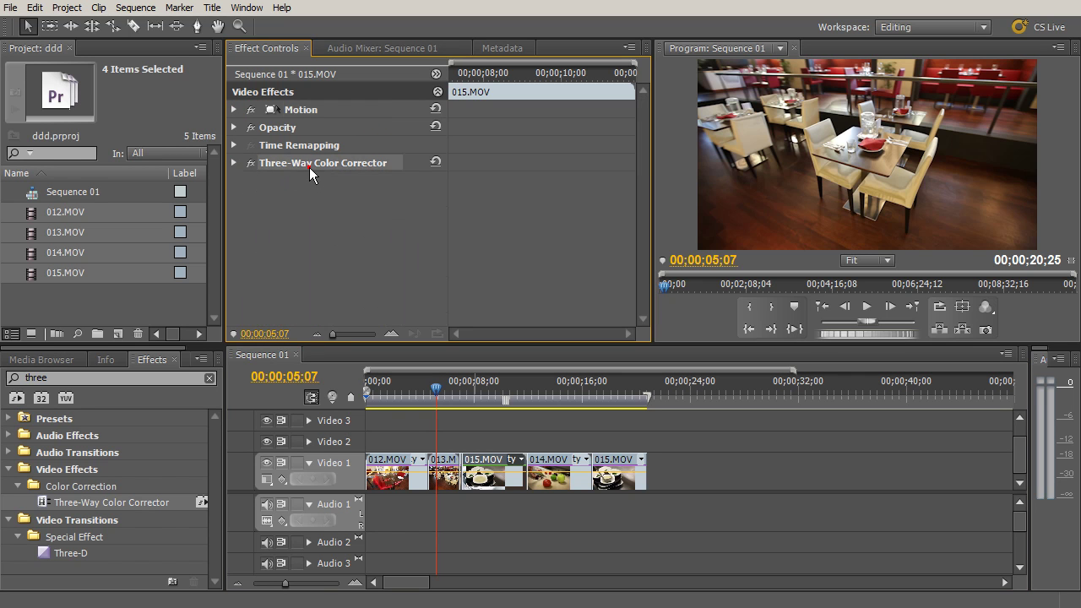
pyautogui.rightClick(295, 166)
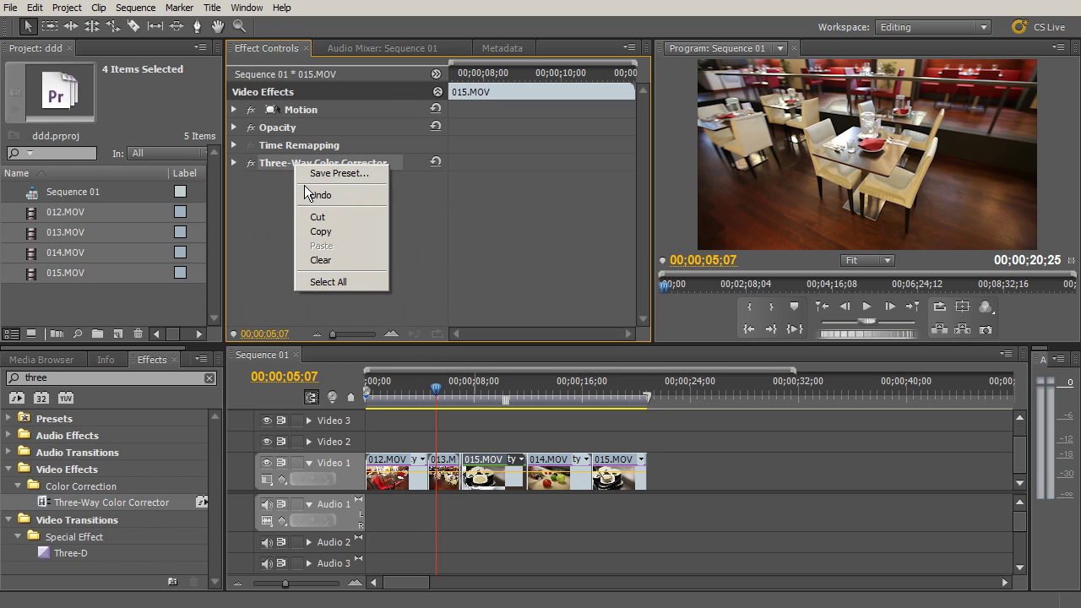
pyautogui.click(341, 230)
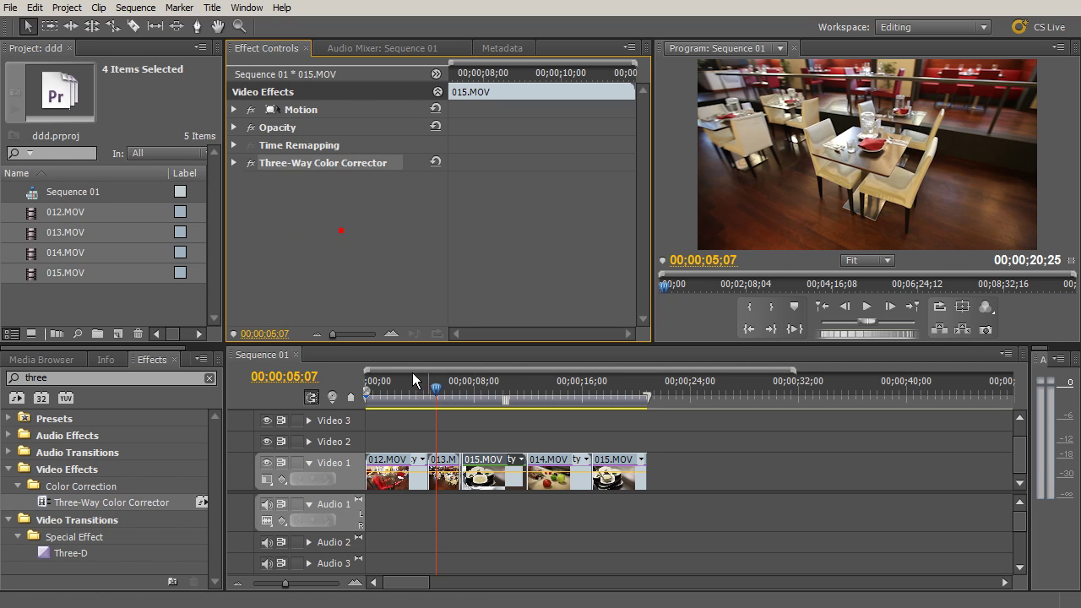
pyautogui.moveTo(559, 422); pyautogui.dragTo(629, 478)
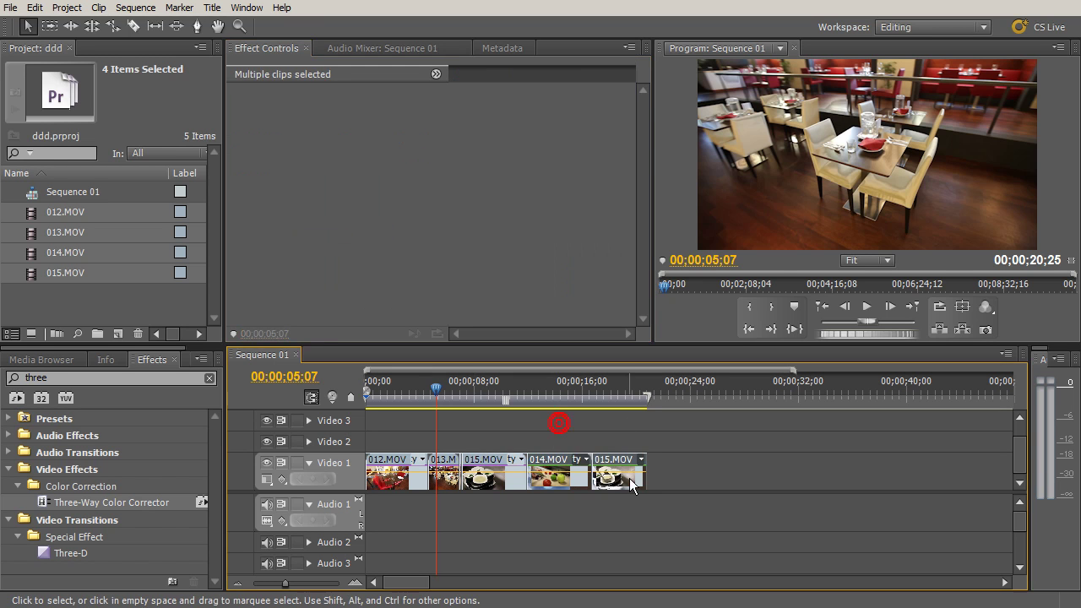
pyautogui.click(532, 328)
pyautogui.click(560, 460)
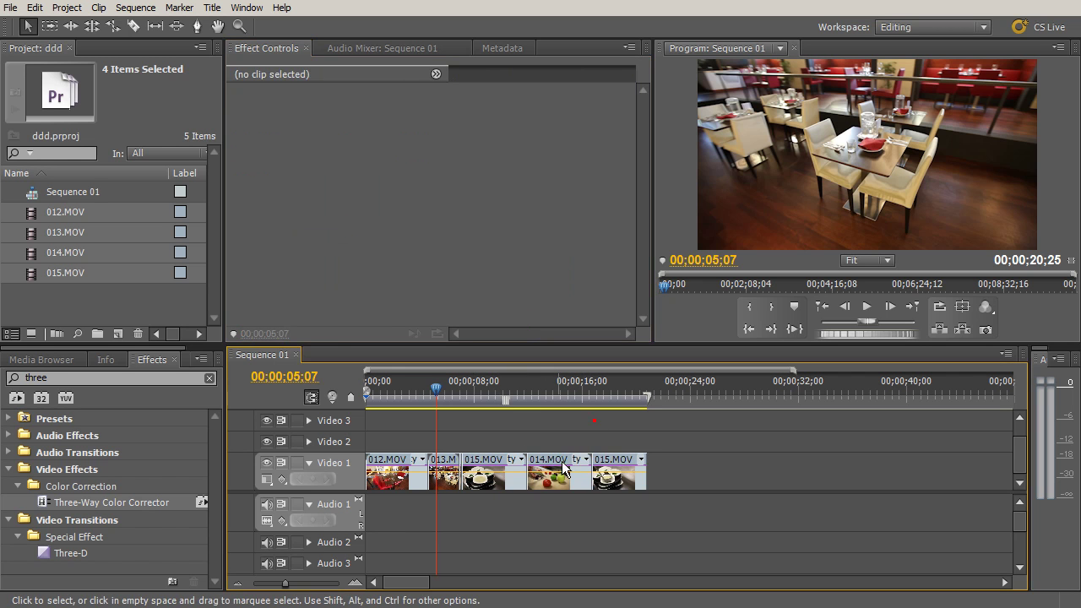
pyautogui.rightClick(270, 217)
pyautogui.click(319, 294)
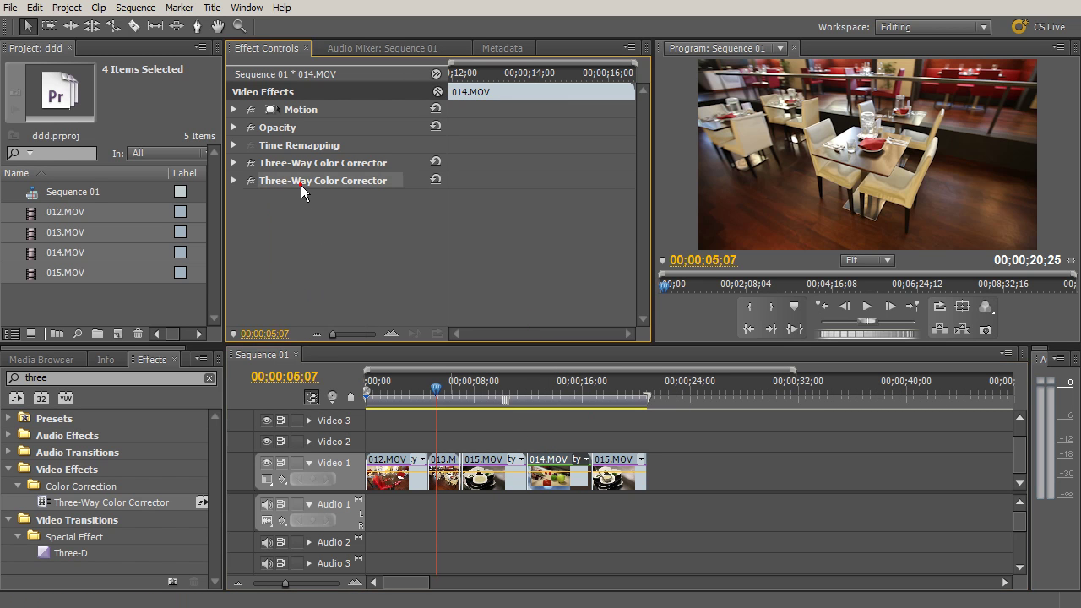
pyautogui.press('Delete')
# Scrub back to 00;00;00;26 and open the sequence's media export settings with H.264 as the format
pyautogui.click(447, 390)
pyautogui.moveTo(447, 390); pyautogui.dragTo(378, 411)
pyautogui.click(12, 8)
pyautogui.moveTo(69, 290)
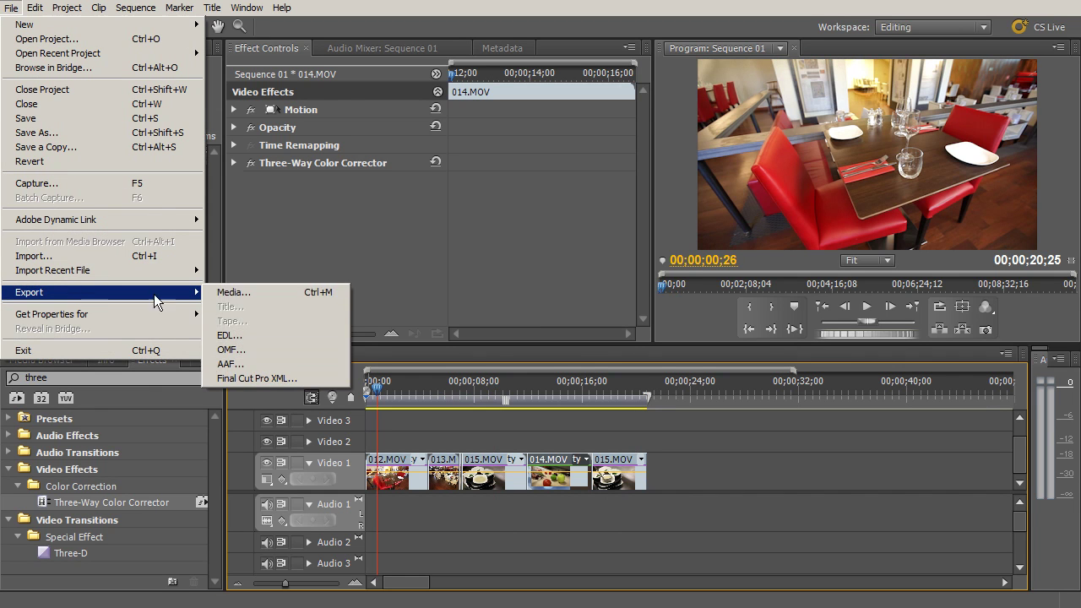
pyautogui.click(261, 294)
pyautogui.click(917, 83)
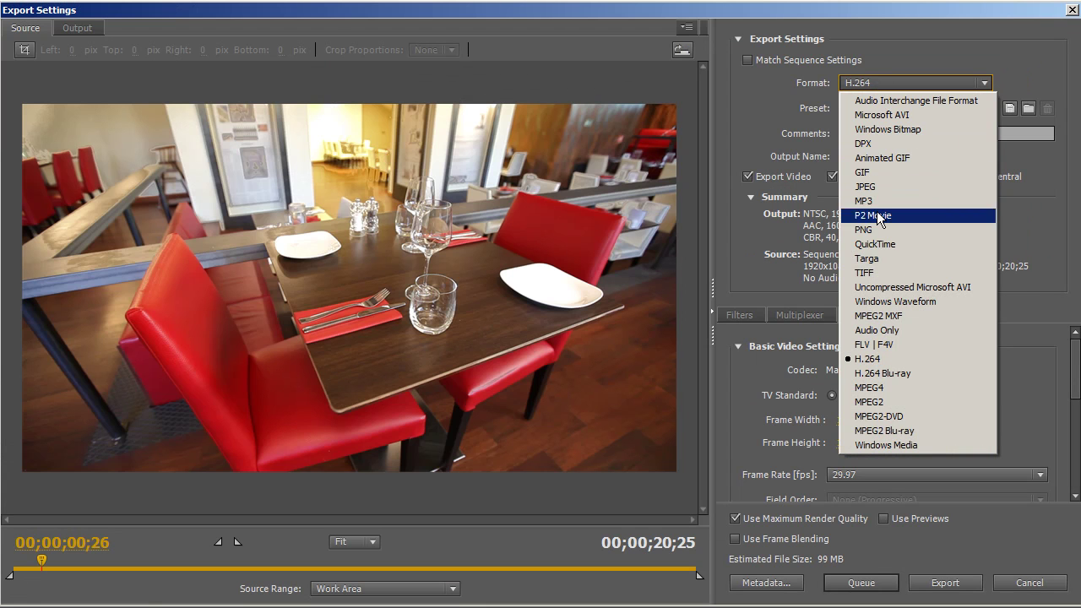
pyautogui.click(884, 359)
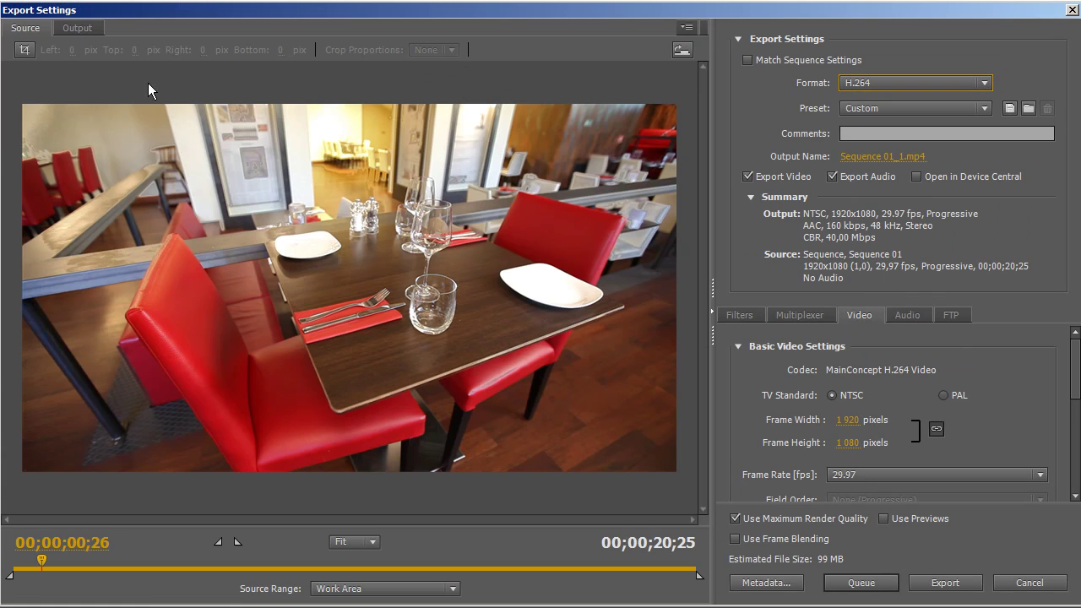
# Preview the export output and choose a frame rate of 29.97 fps with a pixel aspect ratio of Square Pixels
pyautogui.click(84, 29)
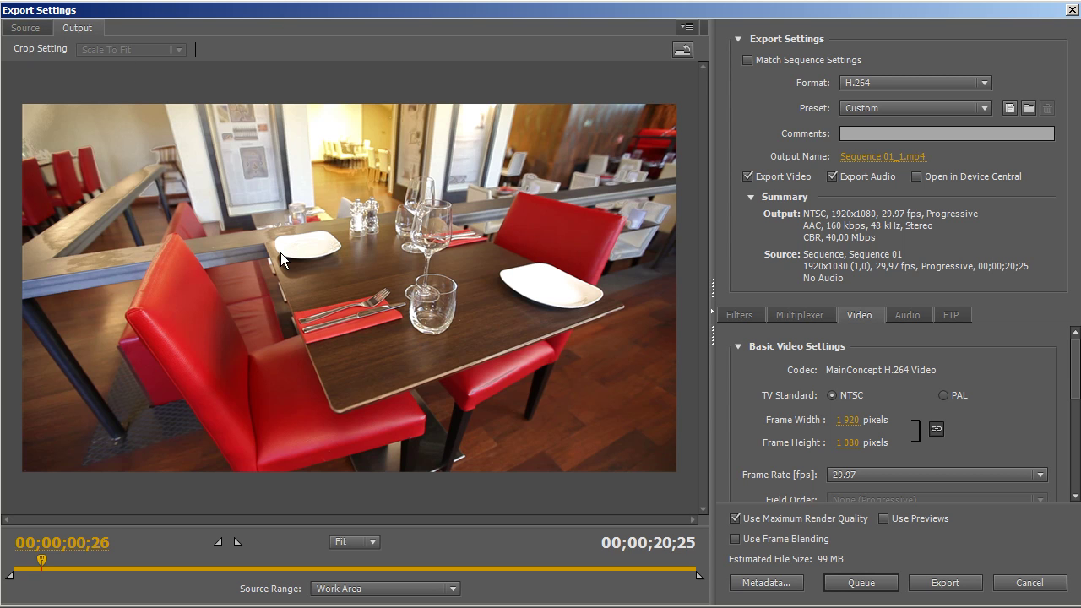
pyautogui.scroll(-2, 1068, 365)
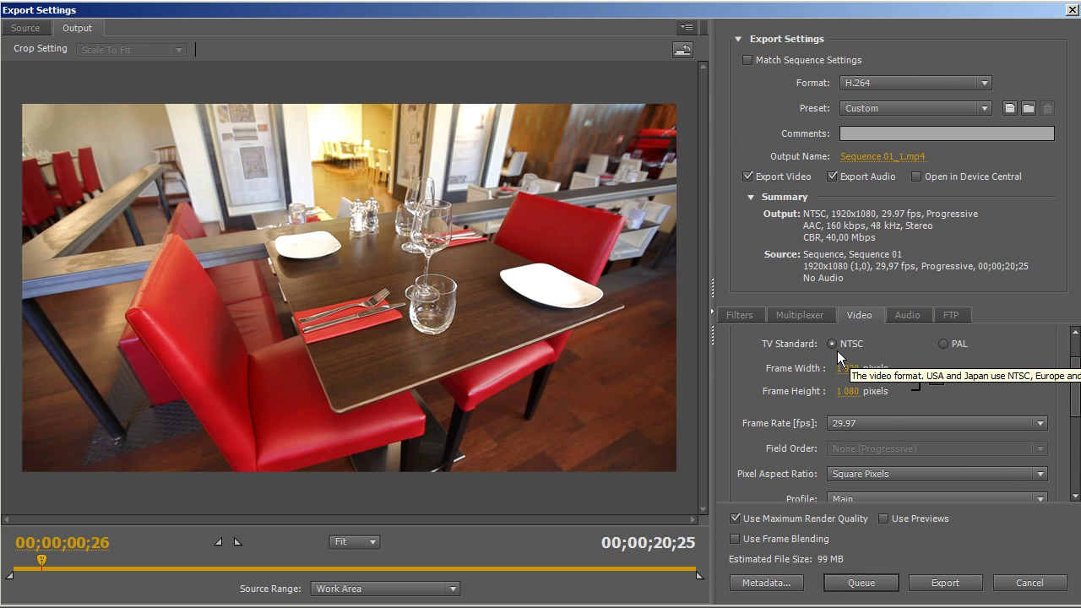
pyautogui.click(867, 424)
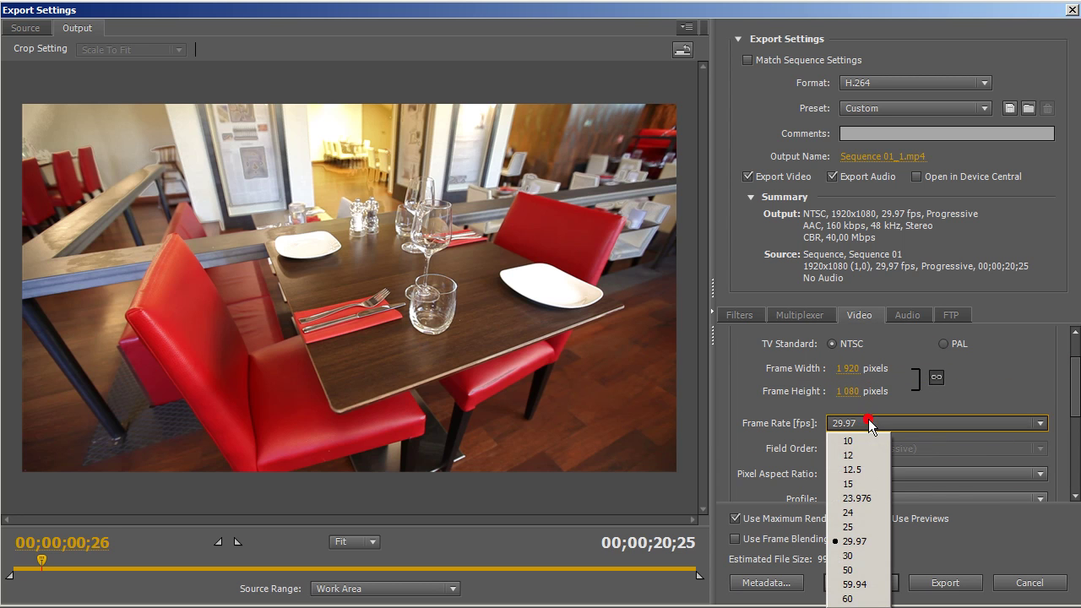
pyautogui.click(861, 544)
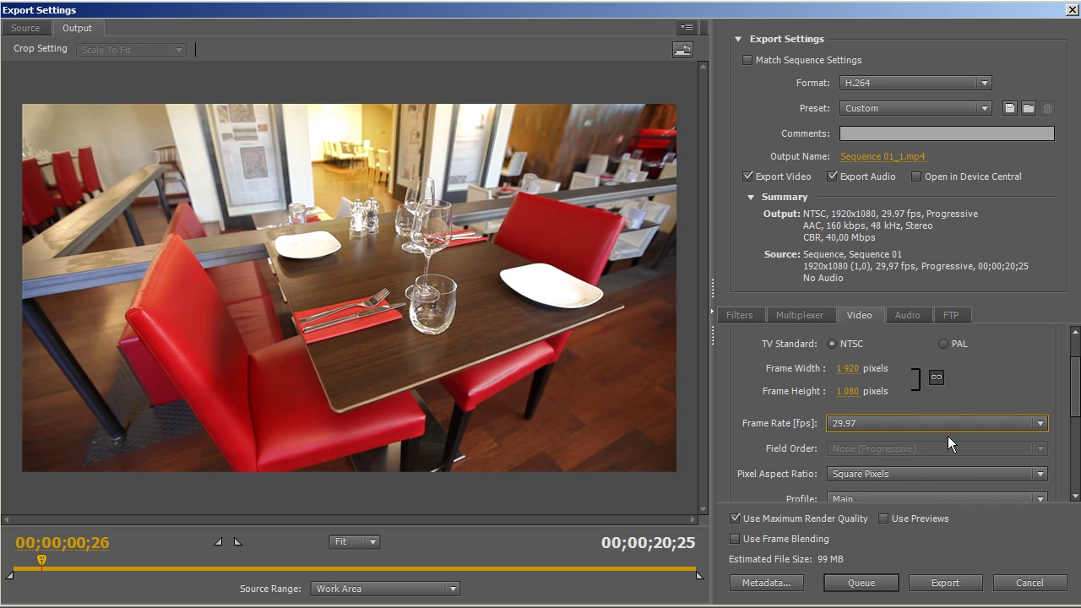
pyautogui.moveTo(1069, 397)
pyautogui.mouseDown()
pyautogui.moveTo(1076, 436)
pyautogui.moveTo(1075, 397)
pyautogui.mouseUp()
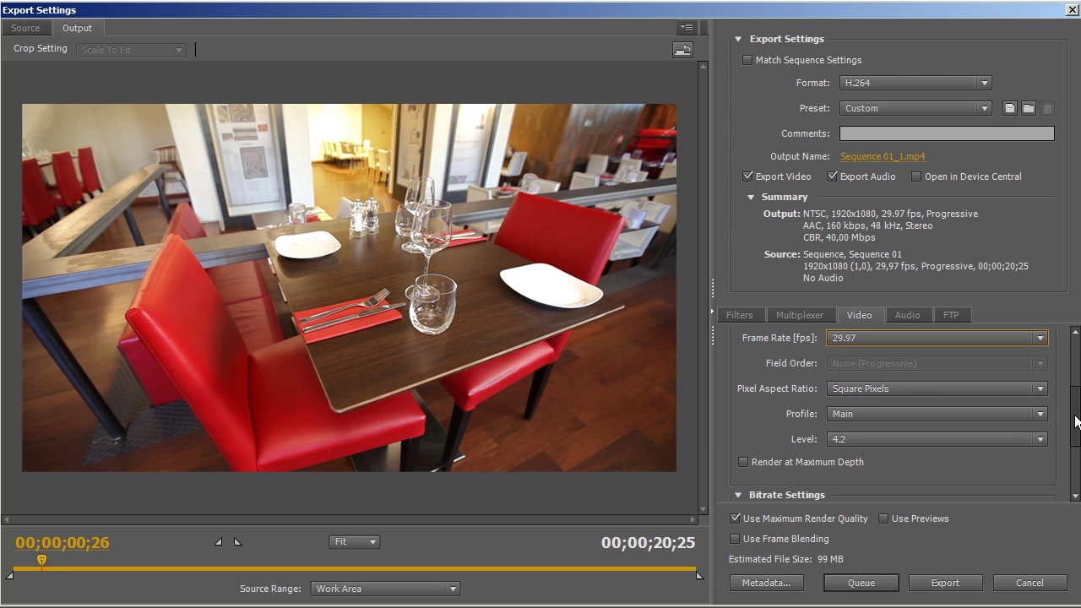
pyautogui.click(898, 382)
pyautogui.click(912, 435)
pyautogui.click(904, 391)
pyautogui.click(899, 409)
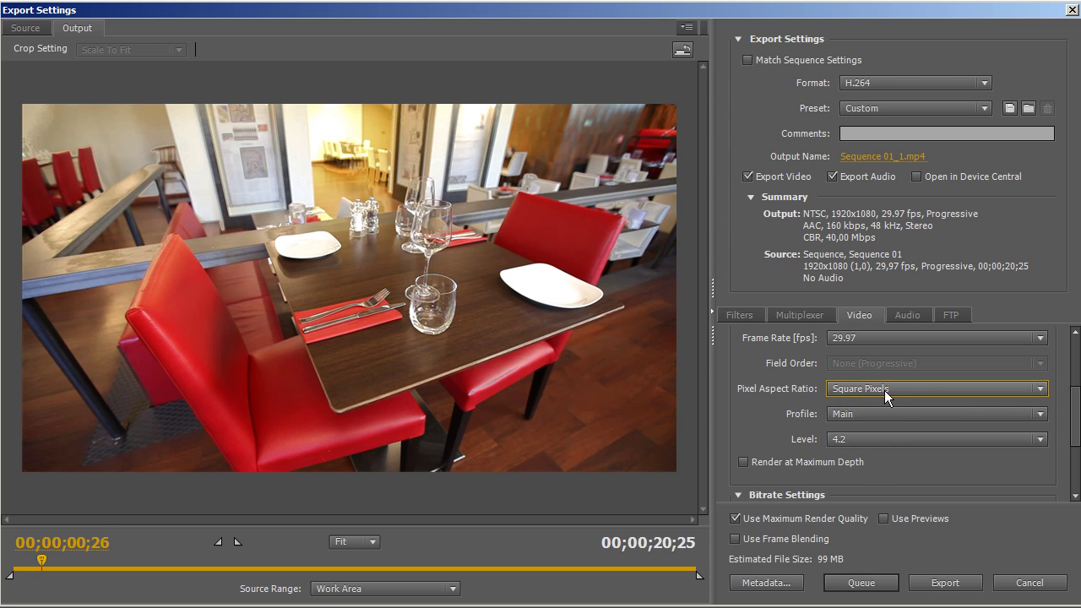
# Set the export's bitrate encoding to CBR at 45 Mbps and exclude audio from the export
pyautogui.scroll(-3, 888, 413)
pyautogui.click(885, 398)
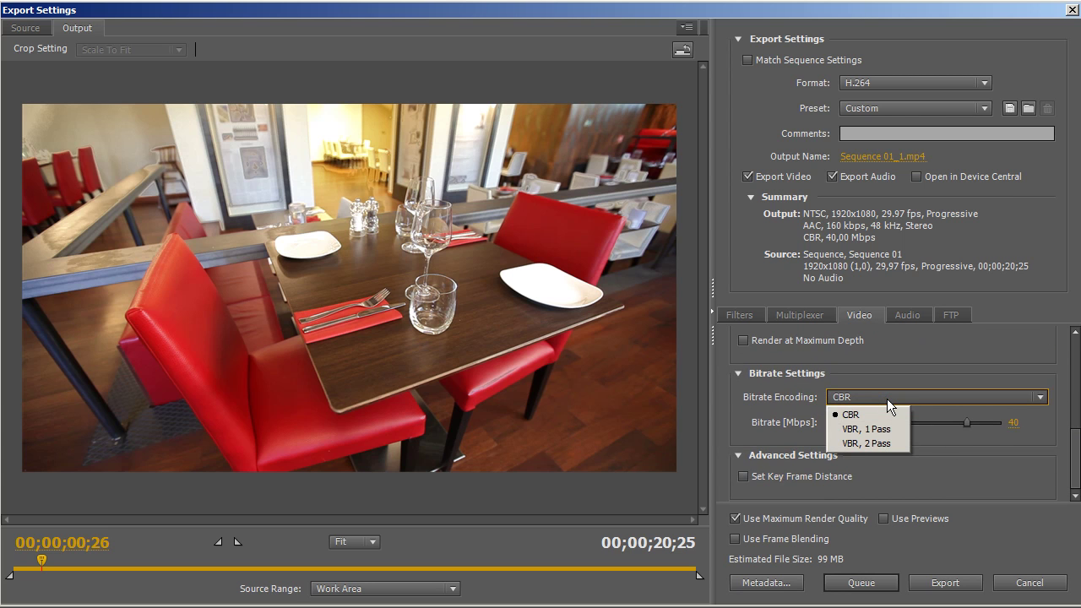
pyautogui.click(863, 415)
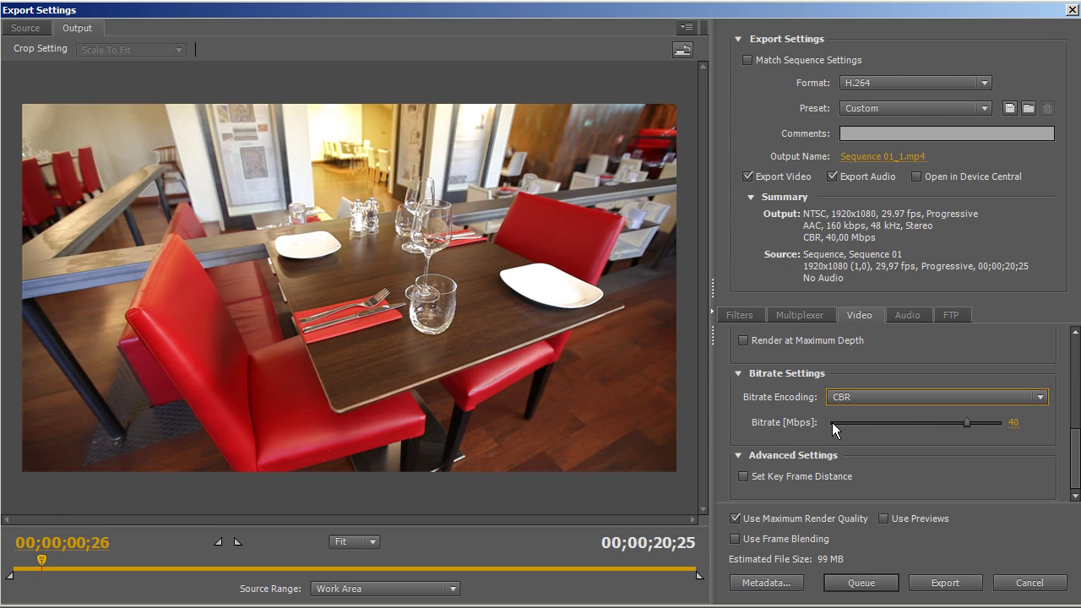
pyautogui.click(1013, 426)
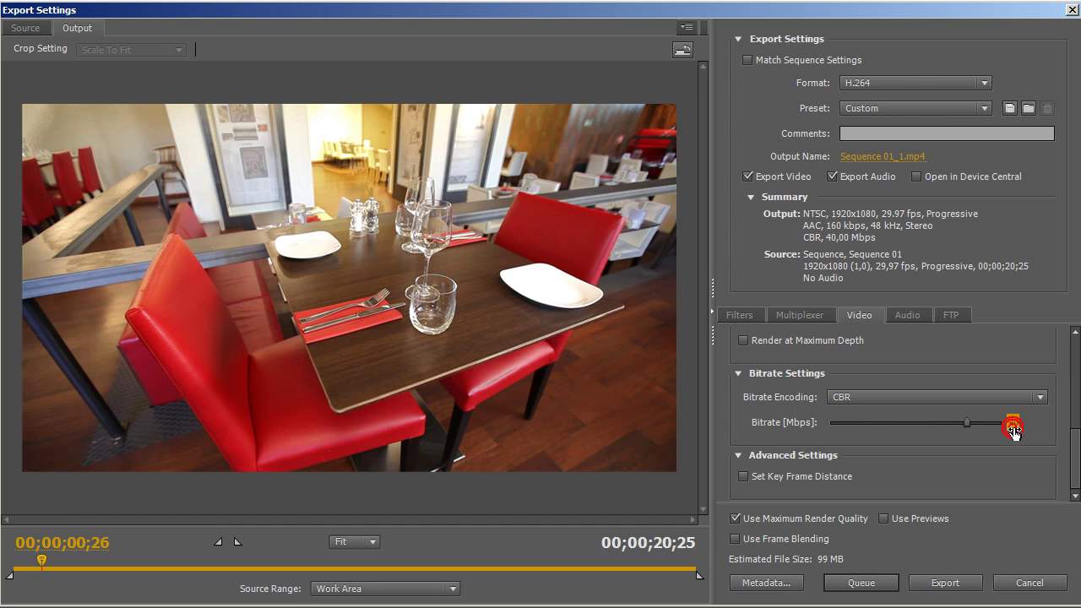
pyautogui.moveTo(1018, 431); pyautogui.dragTo(1020, 436)
pyautogui.write('45')
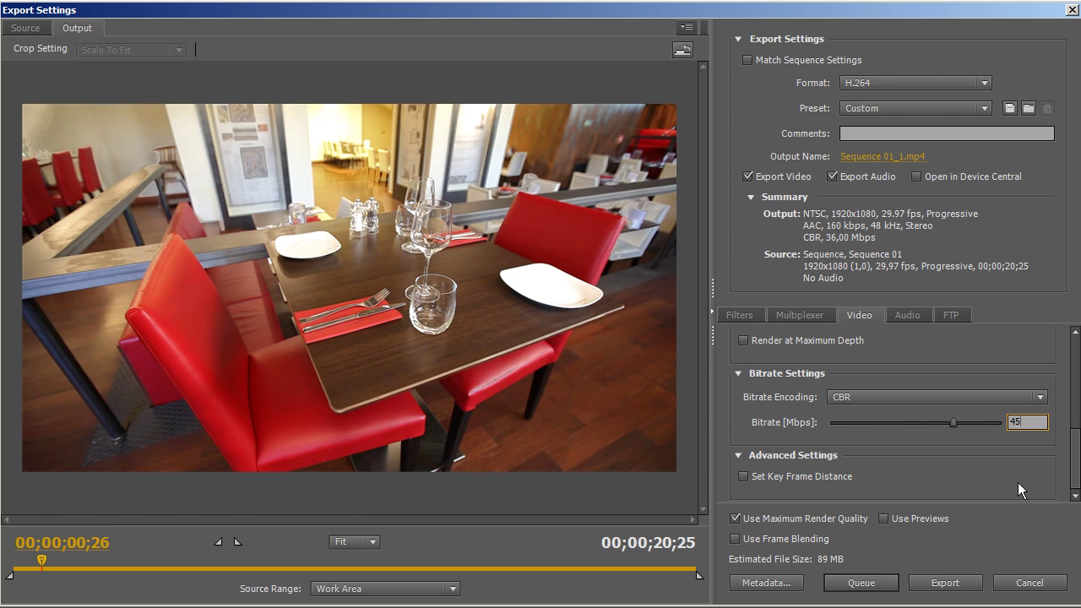
pyautogui.press('Return')
pyautogui.click(871, 393)
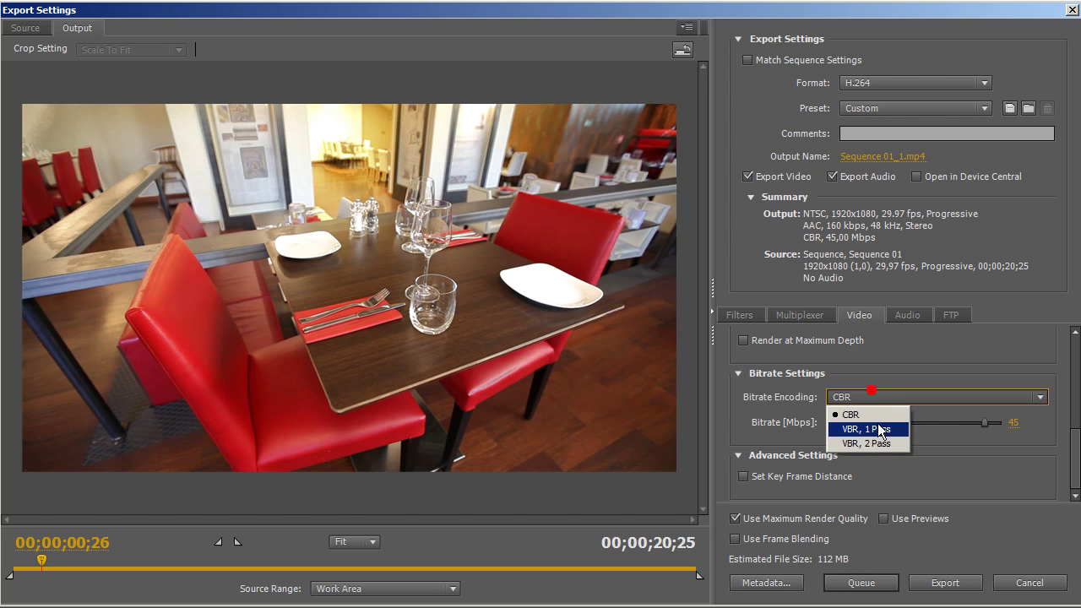
pyautogui.click(900, 397)
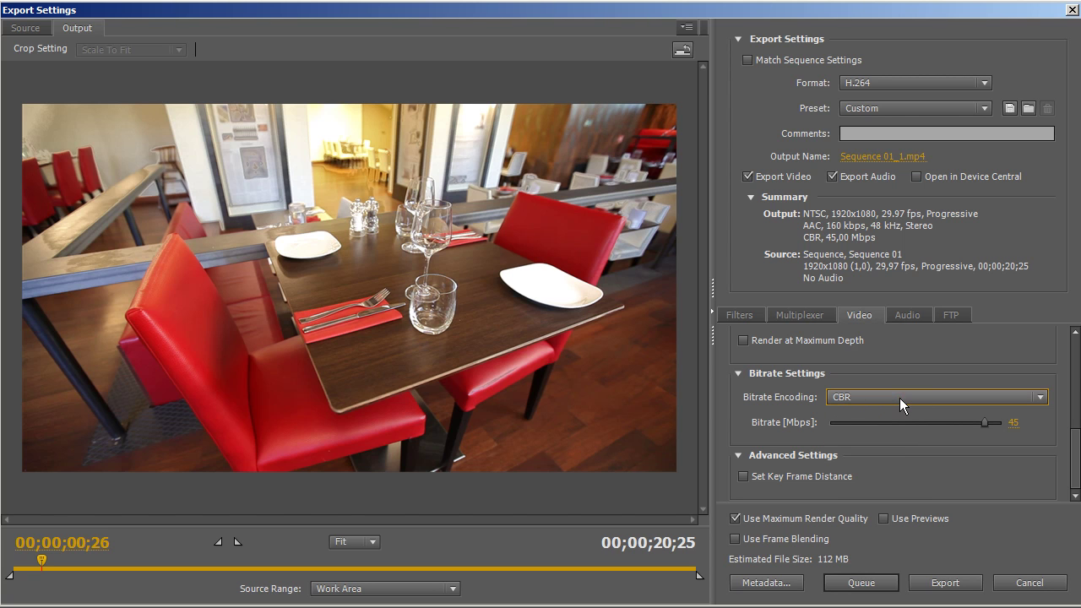
pyautogui.click(834, 178)
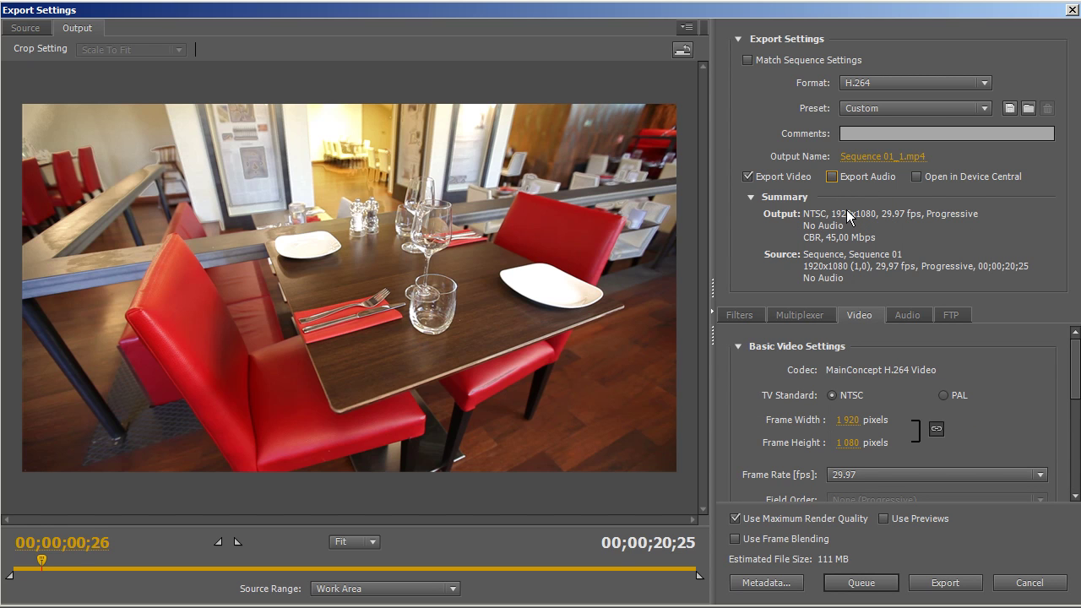
# Set the export's output file name to dddd and save it on the DATA (D:) drive
pyautogui.click(878, 157)
pyautogui.click(453, 174)
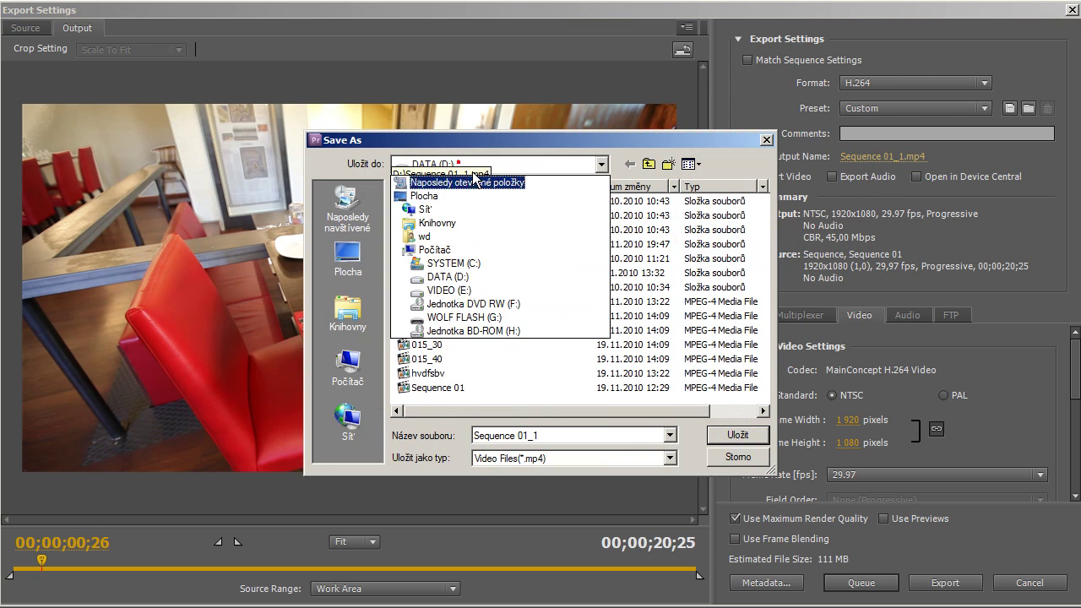
pyautogui.click(488, 269)
pyautogui.click(563, 437)
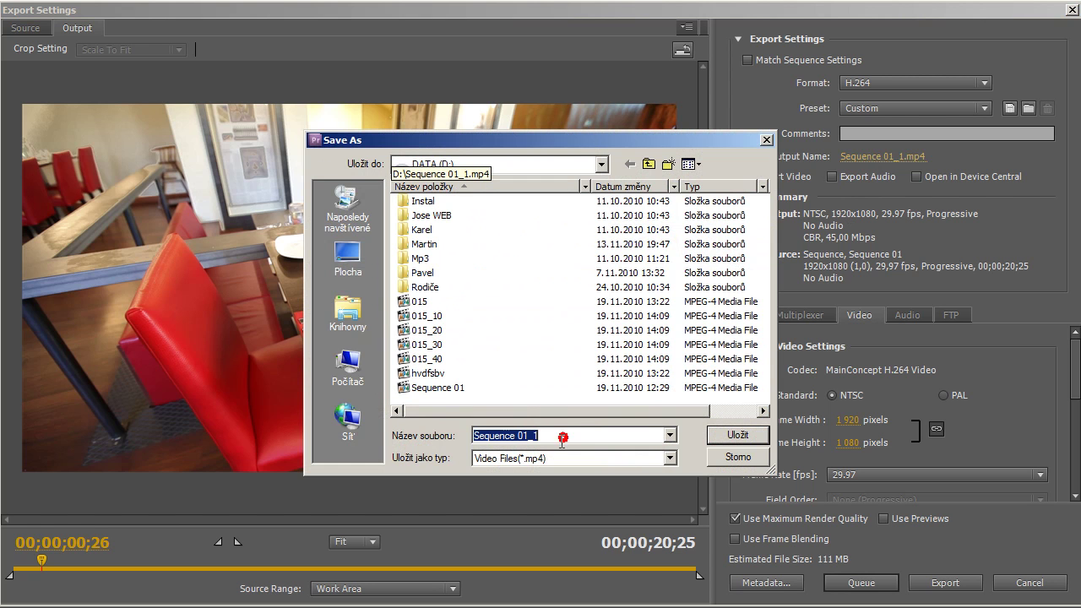
pyautogui.write('dddd')
pyautogui.press('Return')
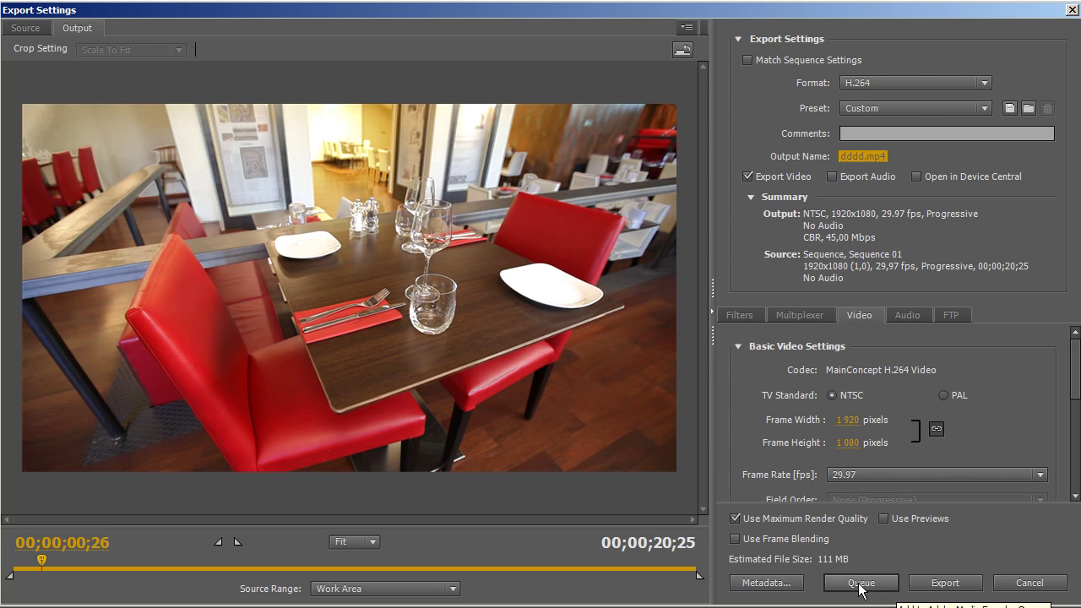
# Send the sequence export to the Adobe Media Encoder queue and start encoding the queue
pyautogui.click(946, 584)
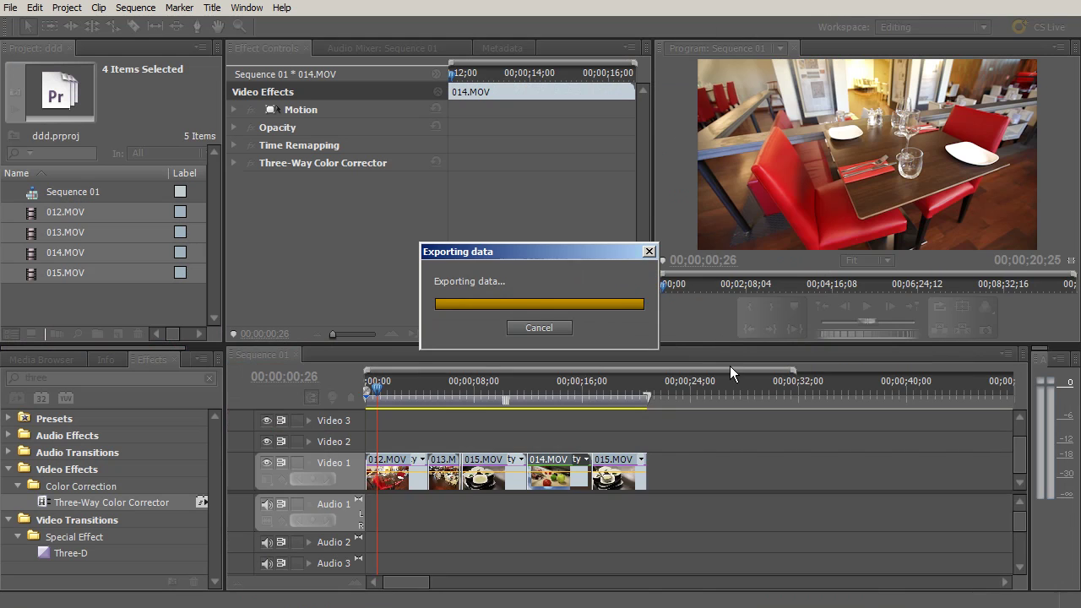
pyautogui.moveTo(619, 116); pyautogui.dragTo(456, 35)
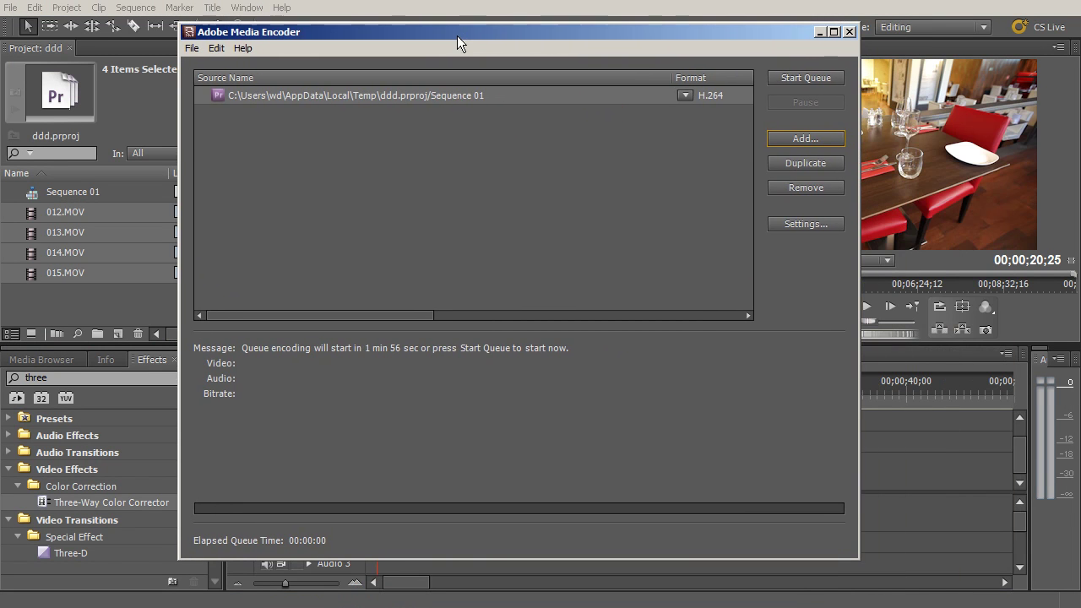
pyautogui.click(811, 75)
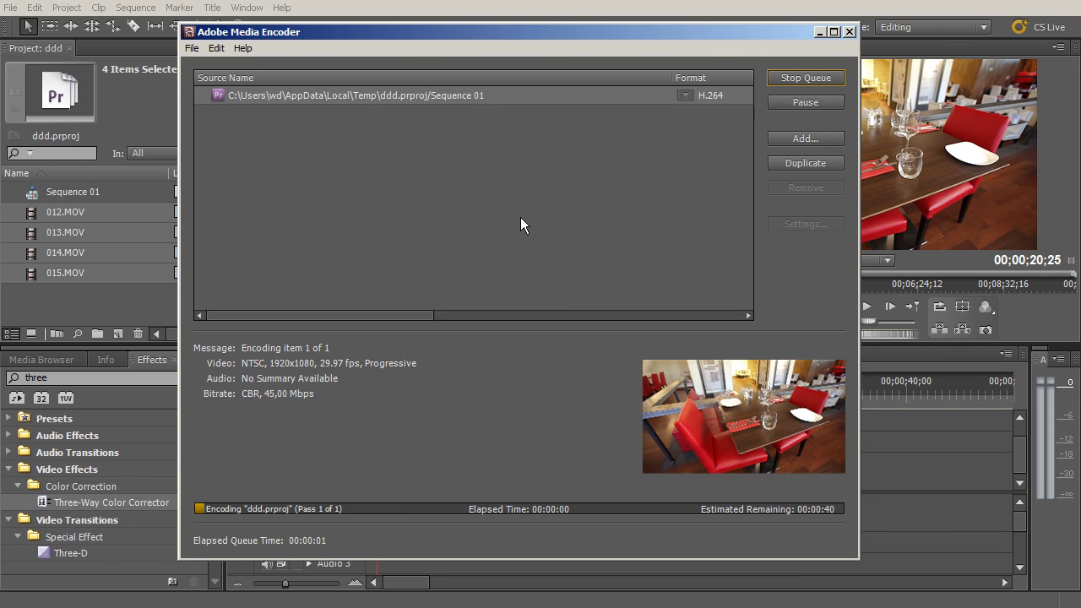